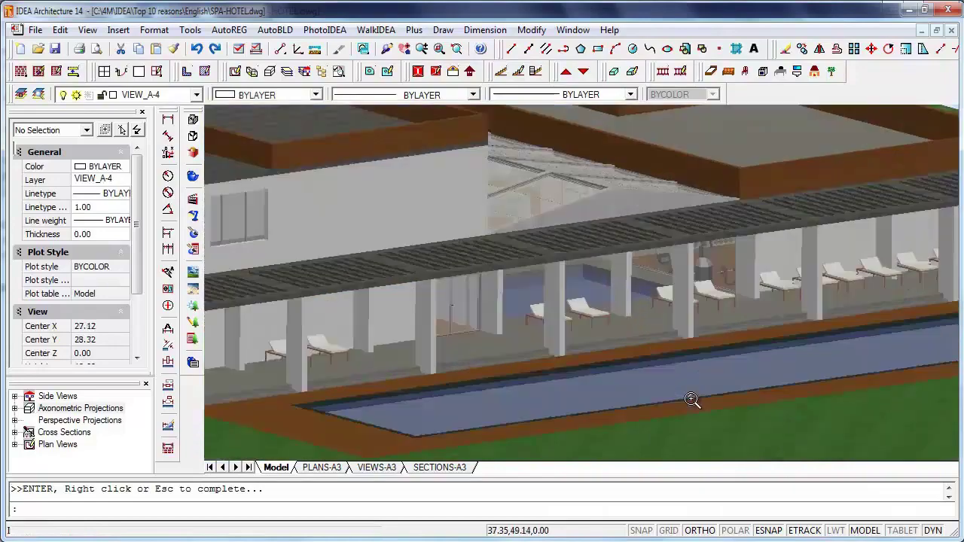
Open the building's P-1 perspective projection and render it.
scroll(767, 439, down, 3)
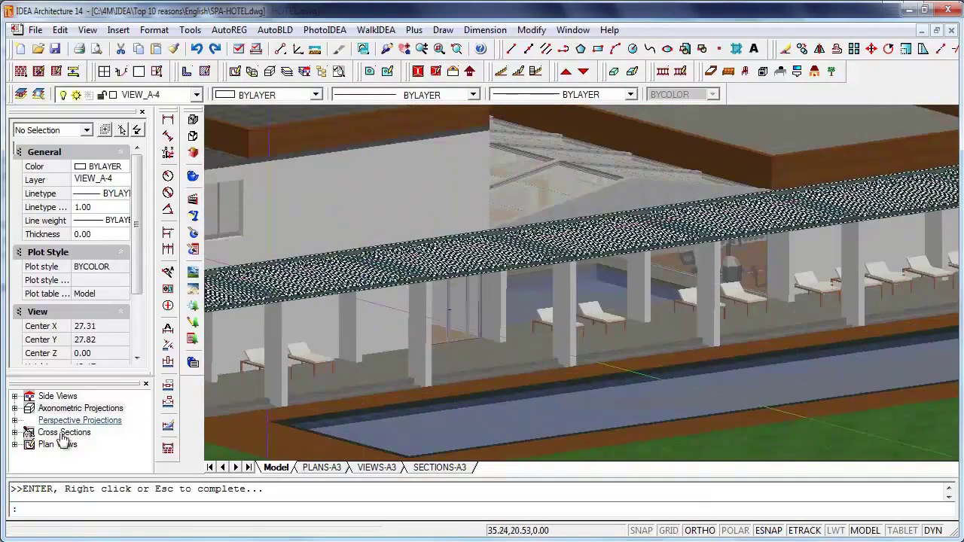
click(14, 421)
click(28, 434)
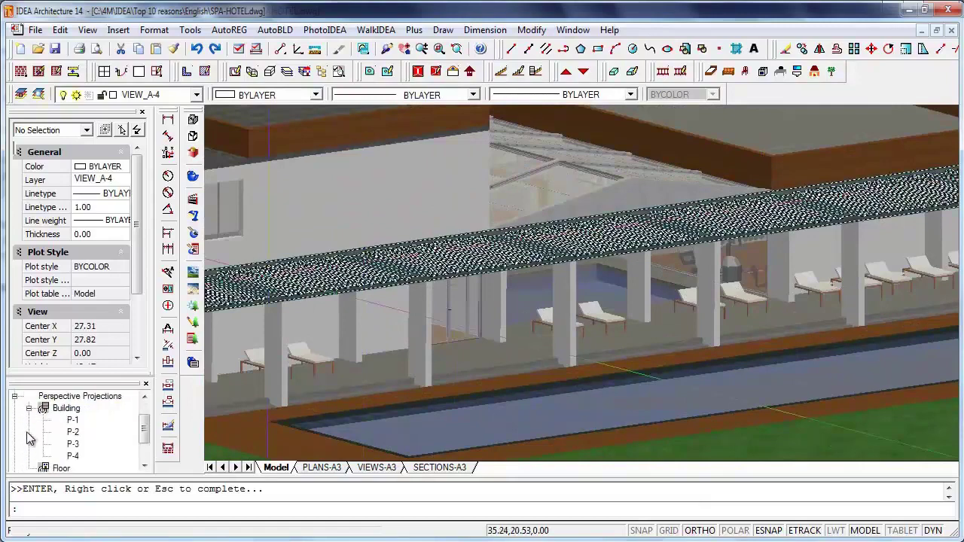
click(73, 422)
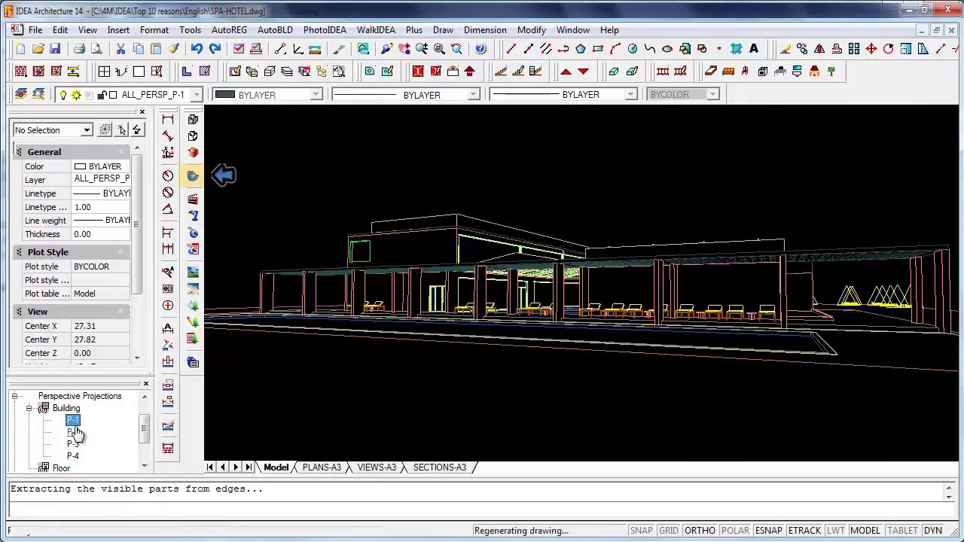
click(192, 175)
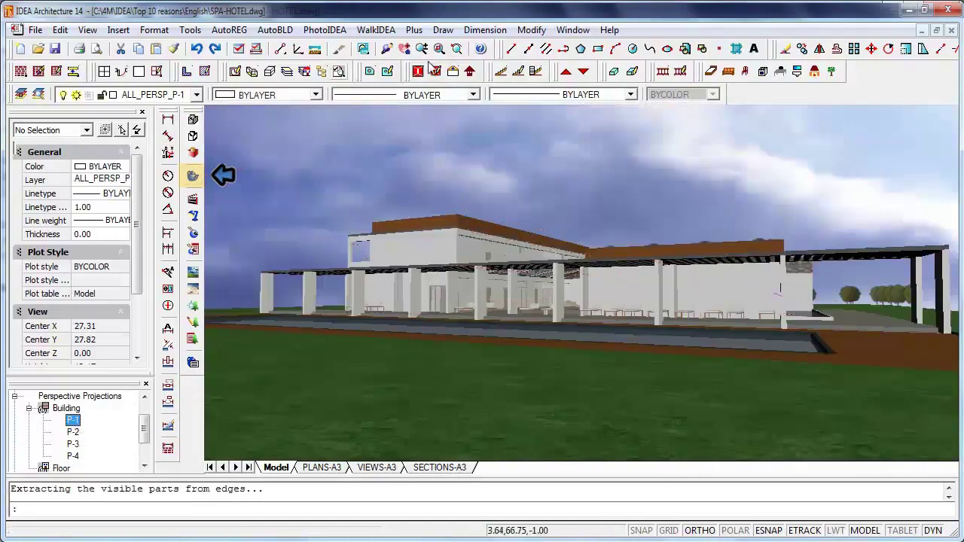
Orbit the rendered hotel to a higher viewpoint over the roofs and pool, and return the model to wireframe display.
click(386, 49)
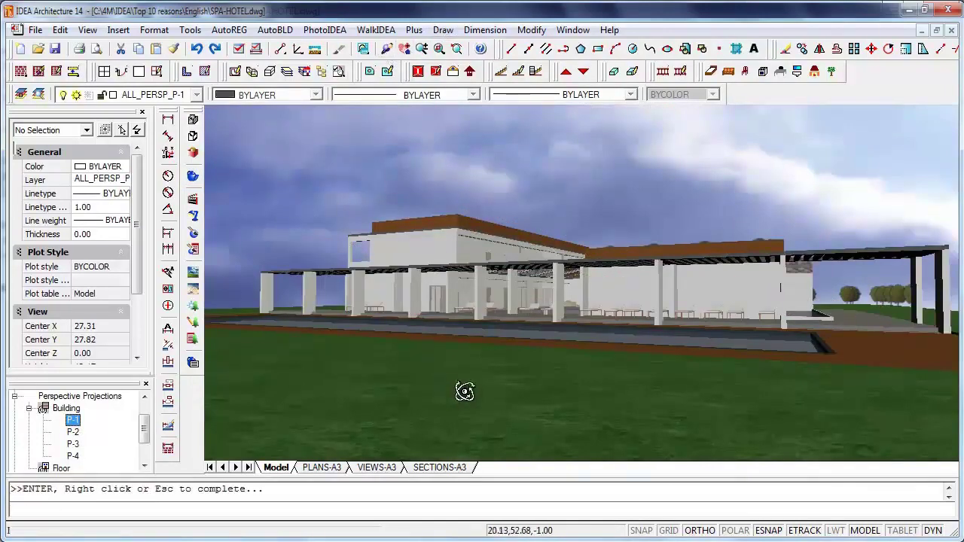
drag(522, 415, 525, 470)
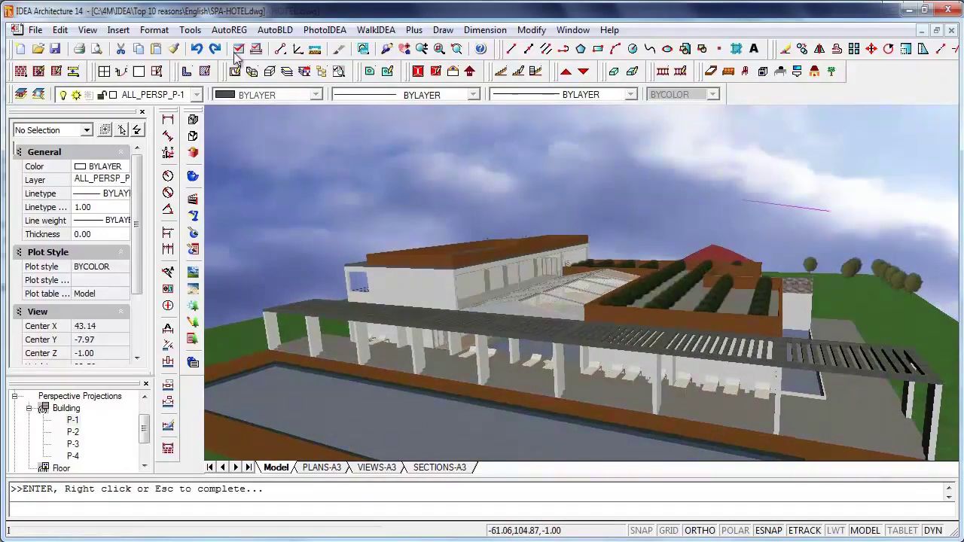
click(193, 120)
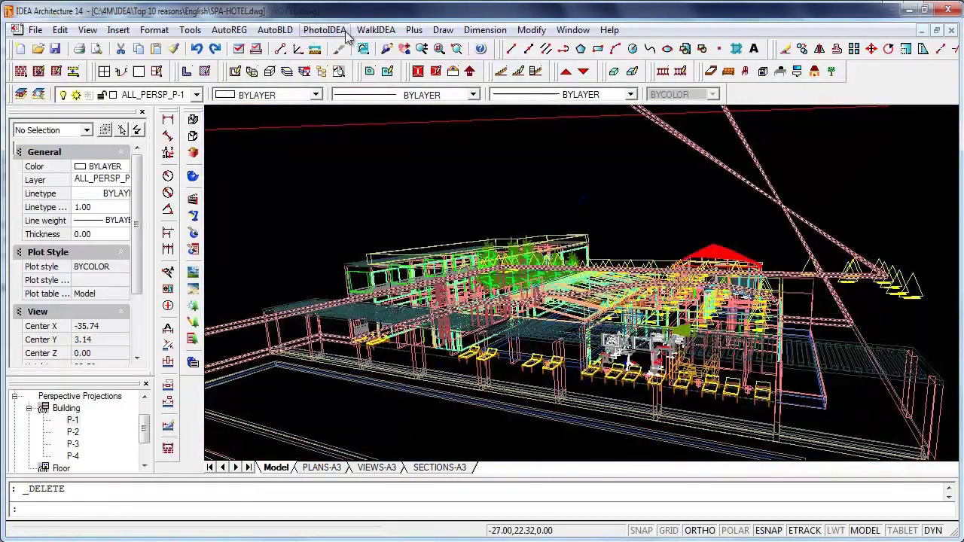
Open the render background settings, launch Google Earth as the image source and dismiss its start-up tip.
click(342, 32)
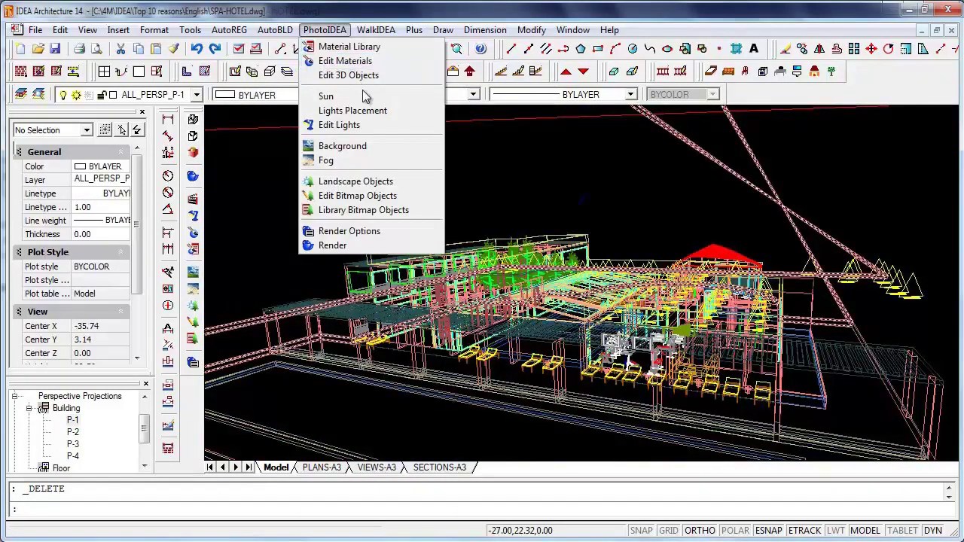
click(377, 147)
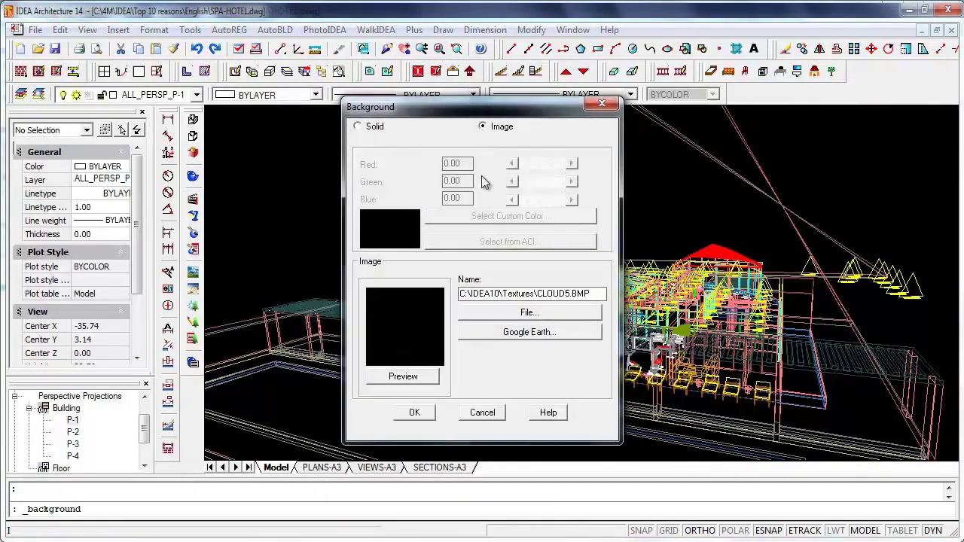
click(513, 331)
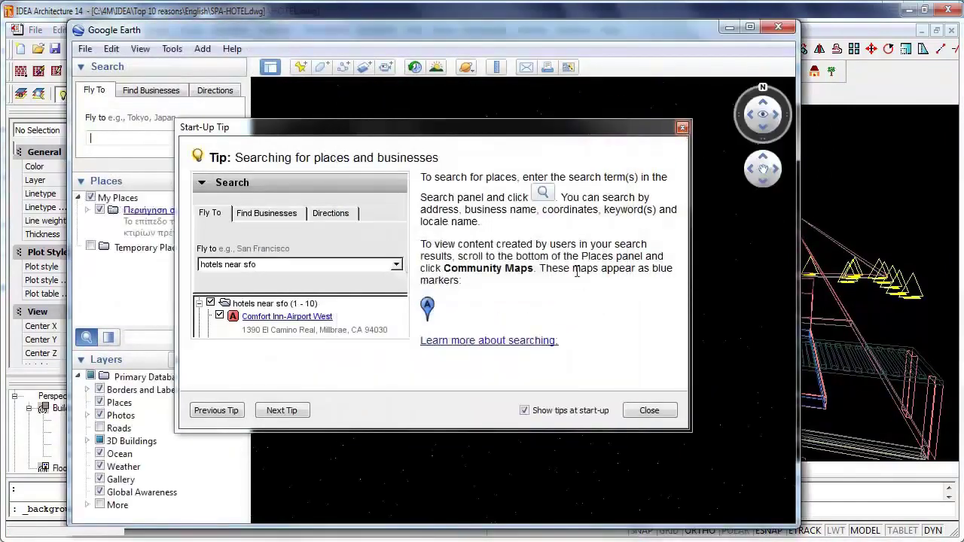
click(646, 410)
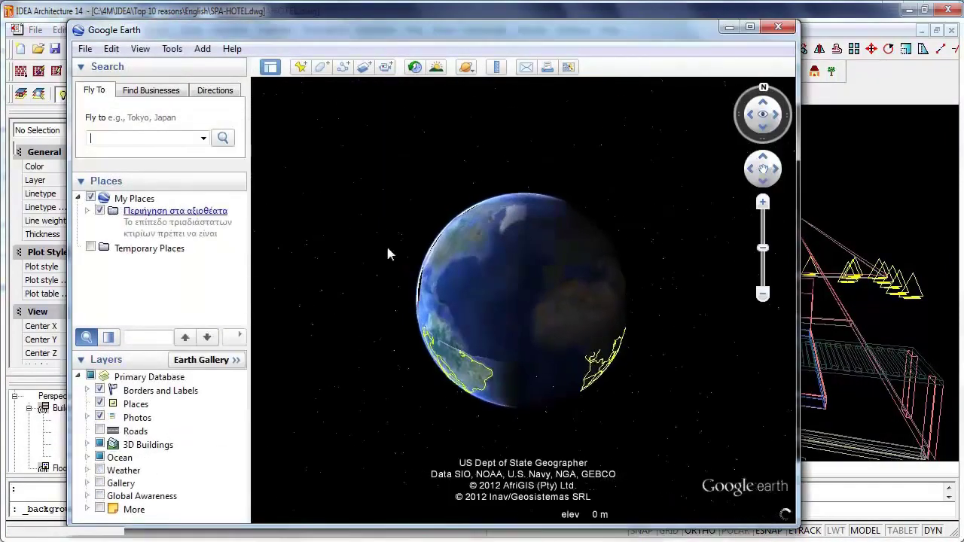
Fly to paris in Google Earth.
click(125, 138)
text(par)
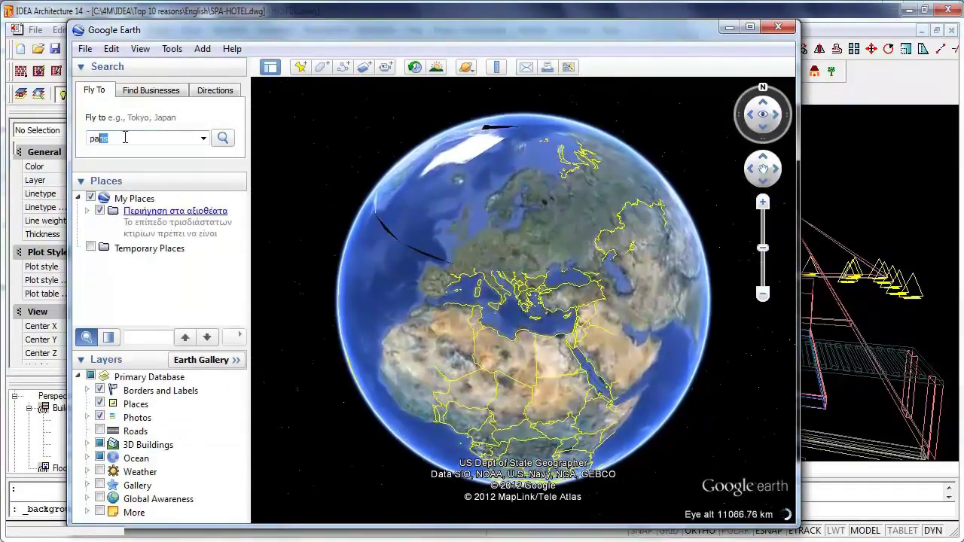
text(i)
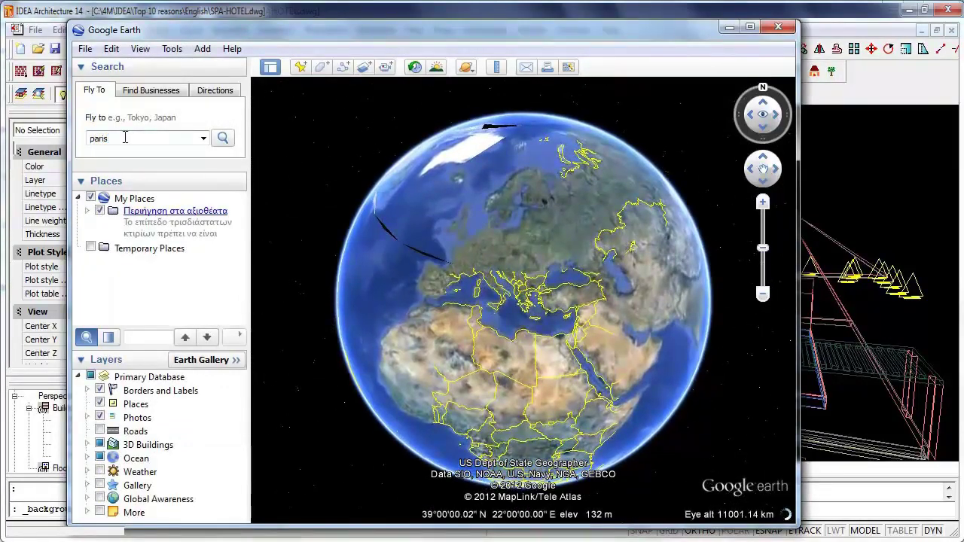
text(s)
key(Return)
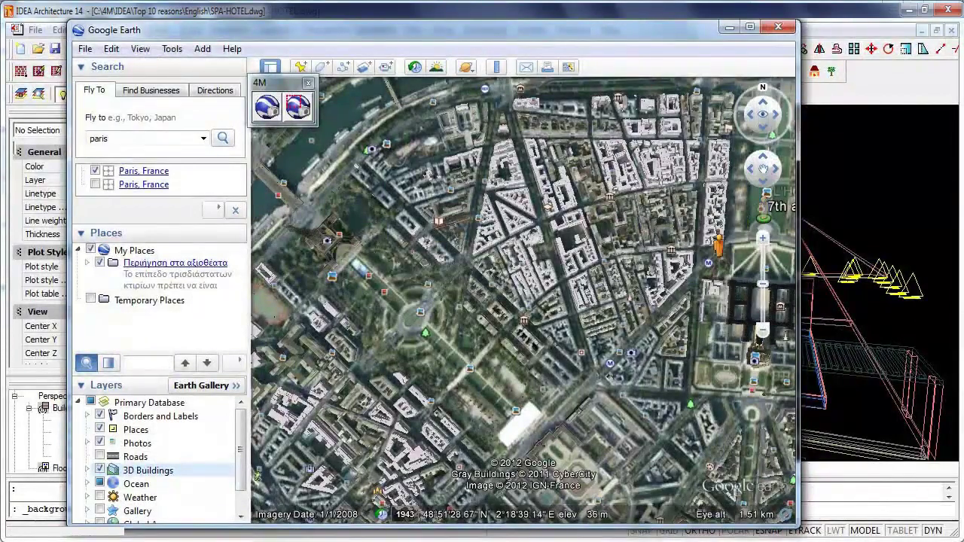
Capture a ground-level view from the park area in Paris, preview the snapshot and apply it as the rendering background.
drag(718, 245, 493, 389)
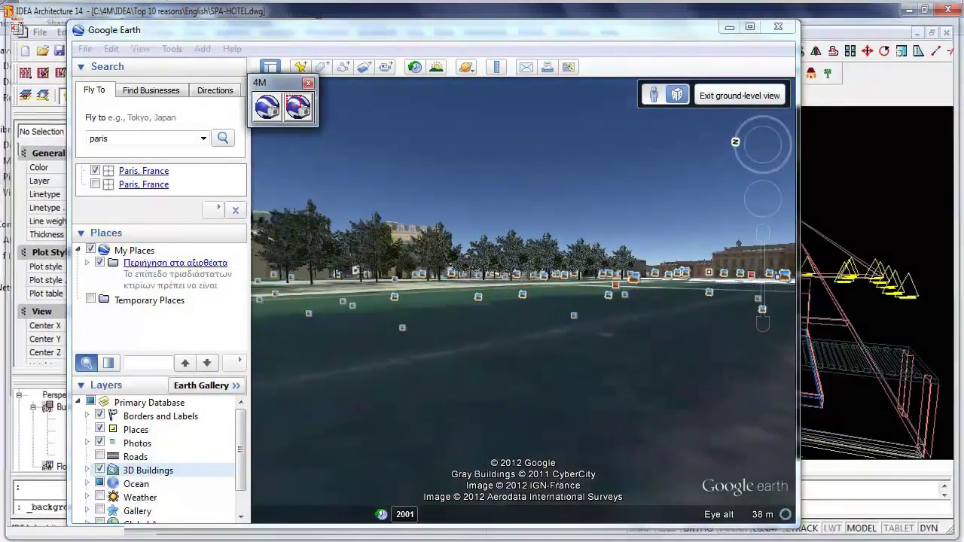
key(super+e)
drag(280, 175, 796, 359)
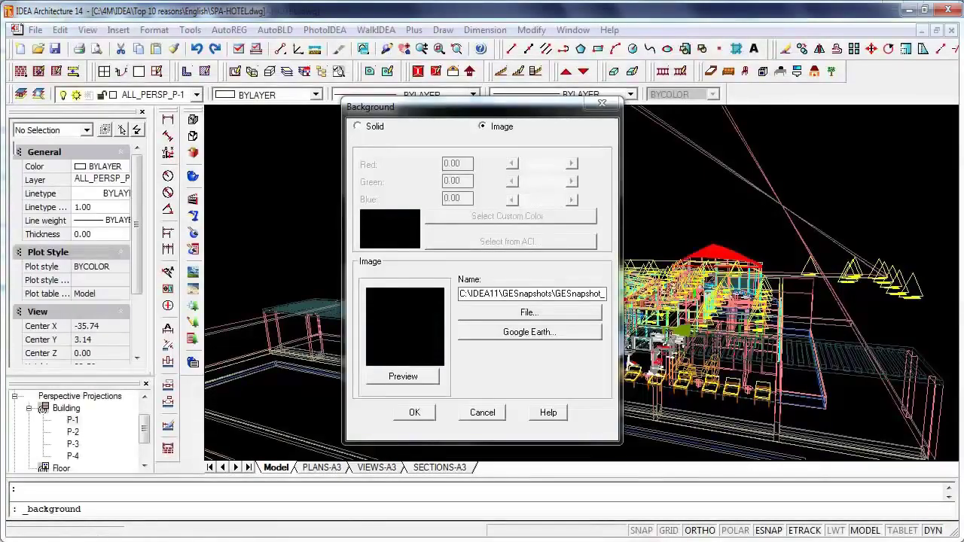
click(403, 376)
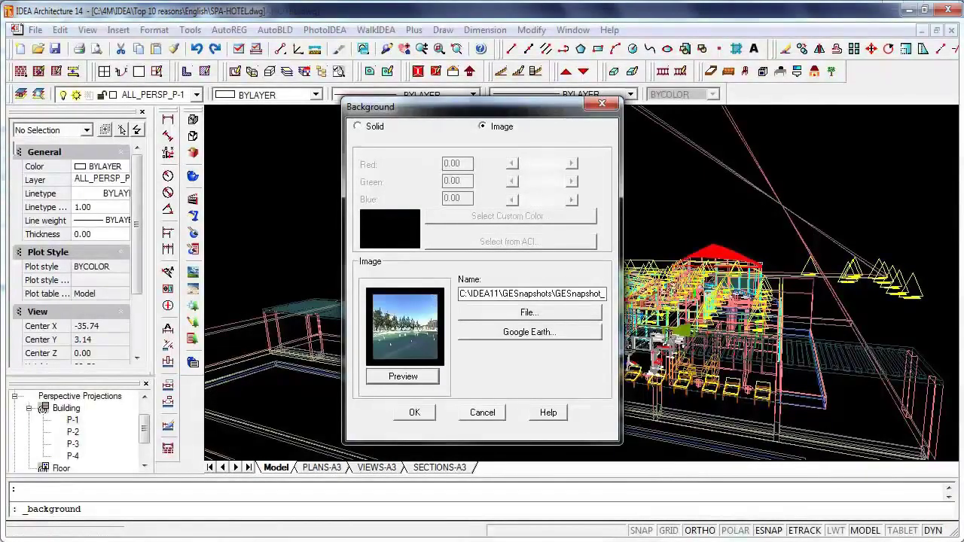
click(414, 412)
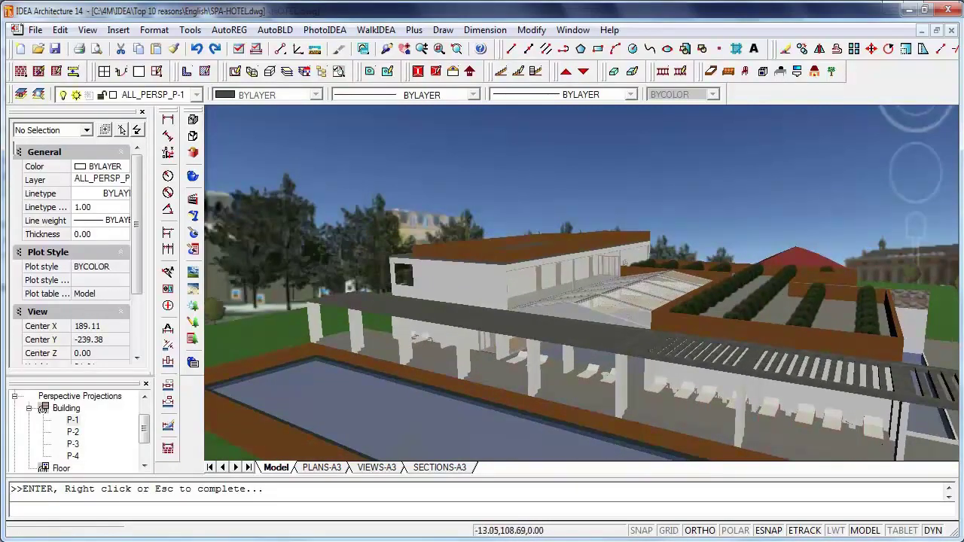
In the 3D view, open the glass door beside the sun loungers for editing and set its height and length to 1.50.
click(253, 72)
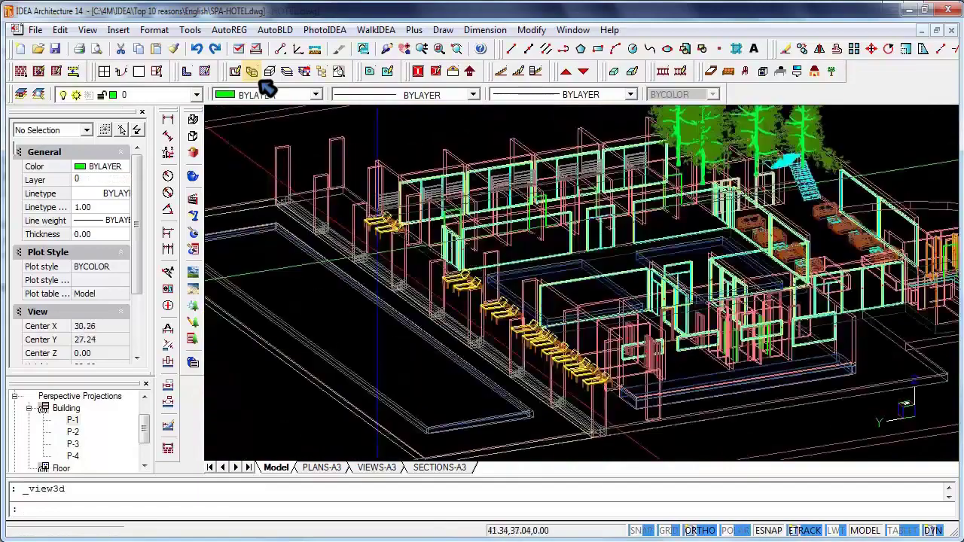
scroll(479, 224, up, 3)
click(441, 282)
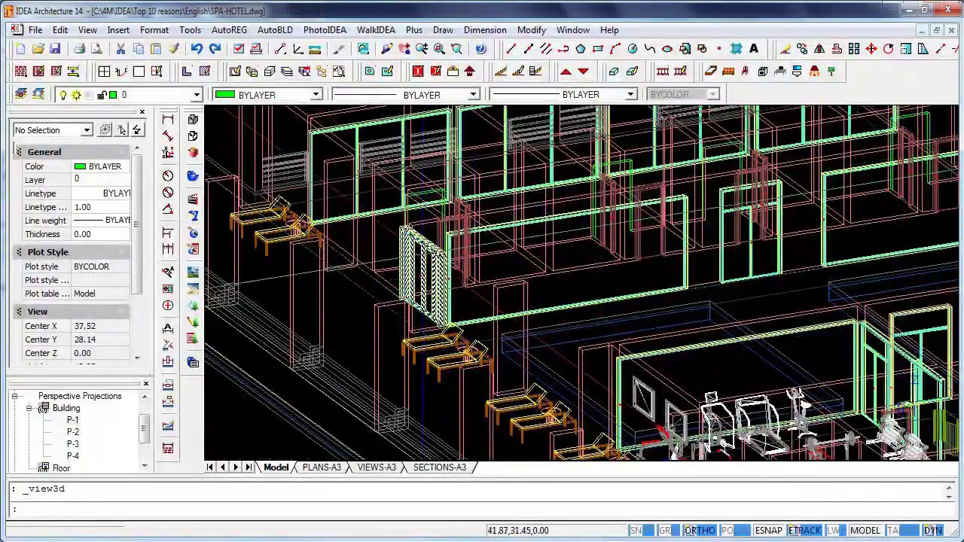
double_click(423, 250)
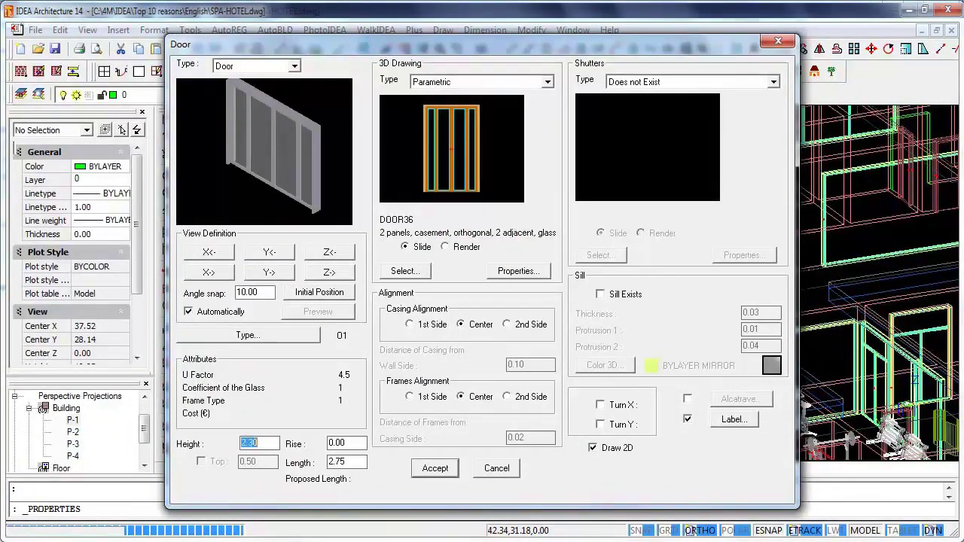
key(Return)
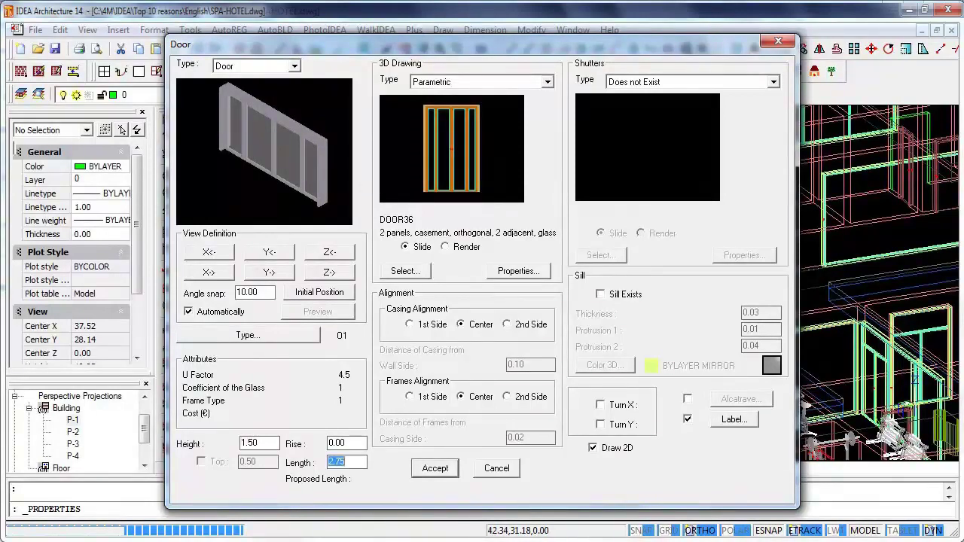
key(Return)
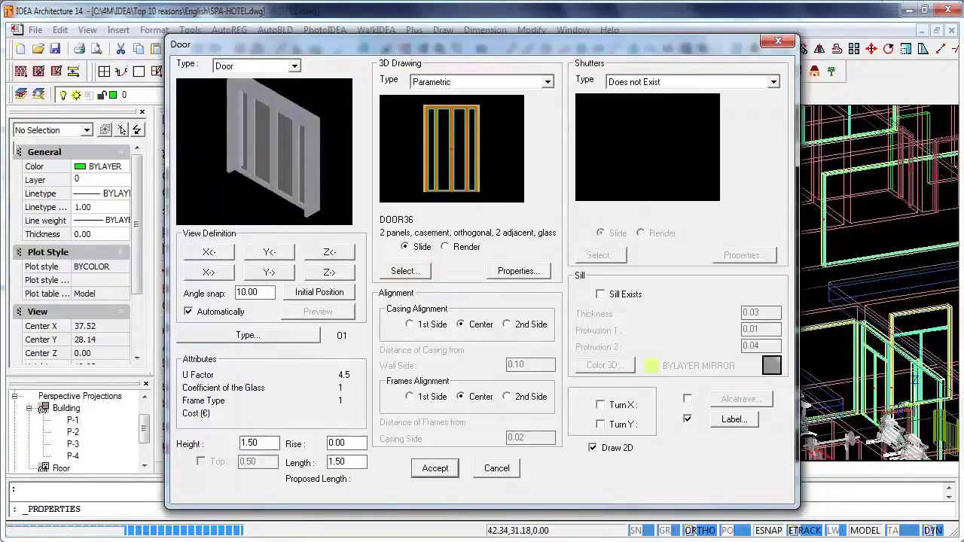
Replace the door type with parametric door 26, the two-panel casement, orthogonal, compact model.
key(Return)
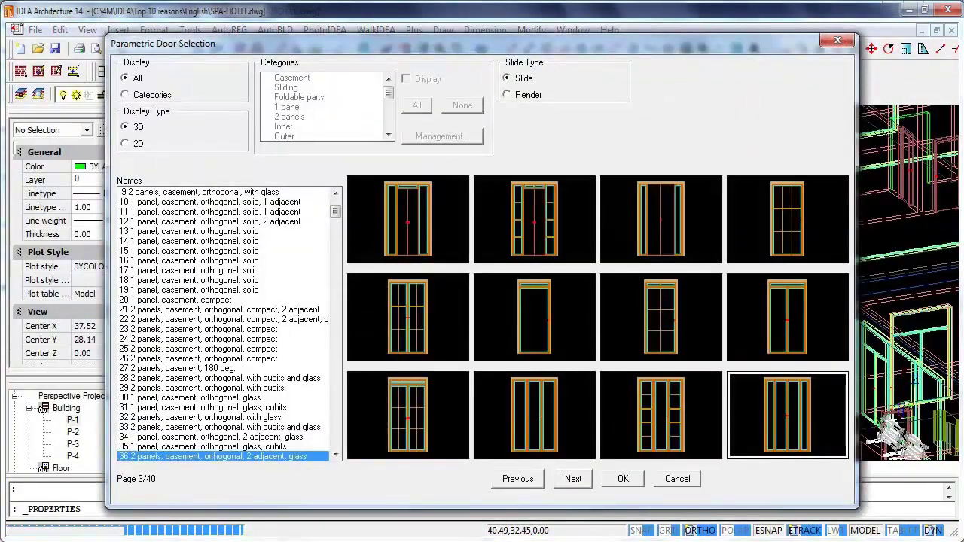
click(534, 220)
key(Return)
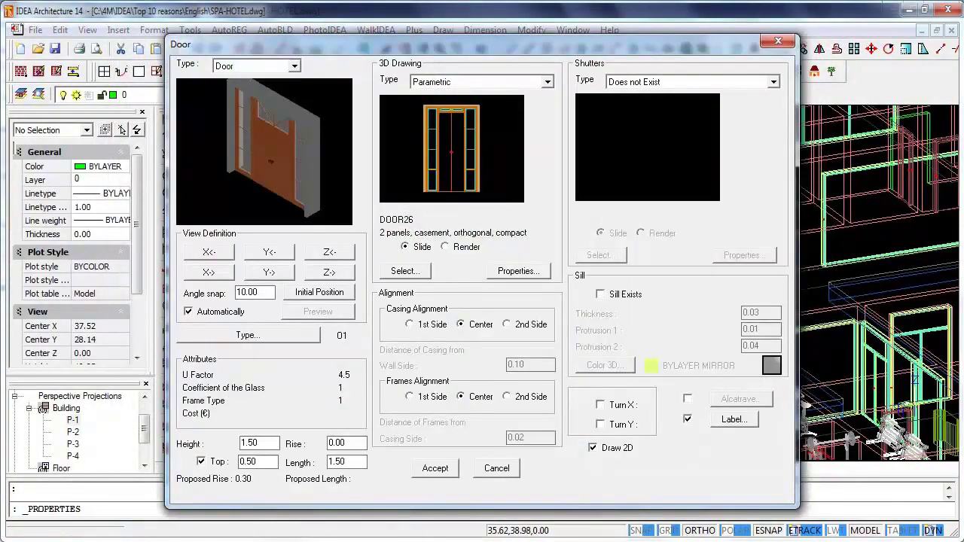
Assign the 11 WHITE MAT material to the door's casing and frames.
key(alt+p)
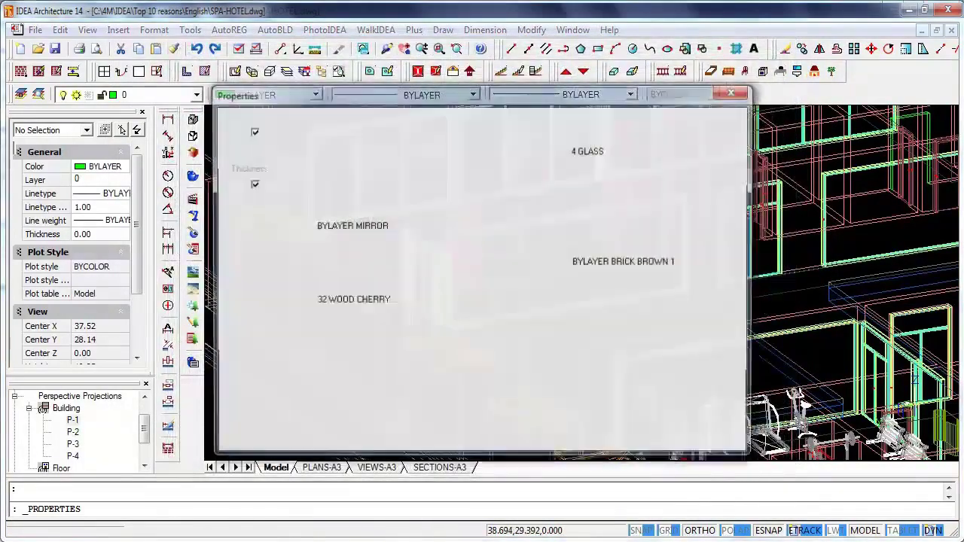
key(Return)
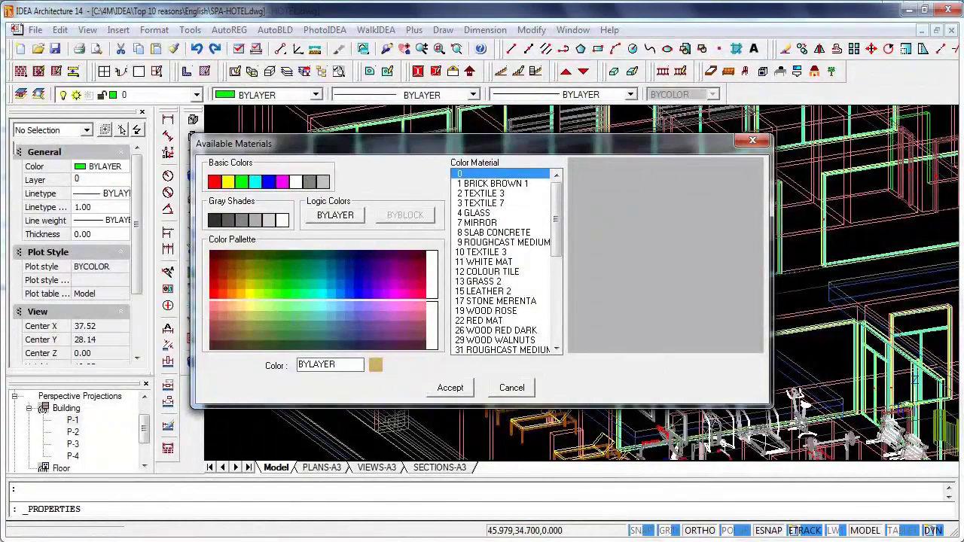
double_click(488, 262)
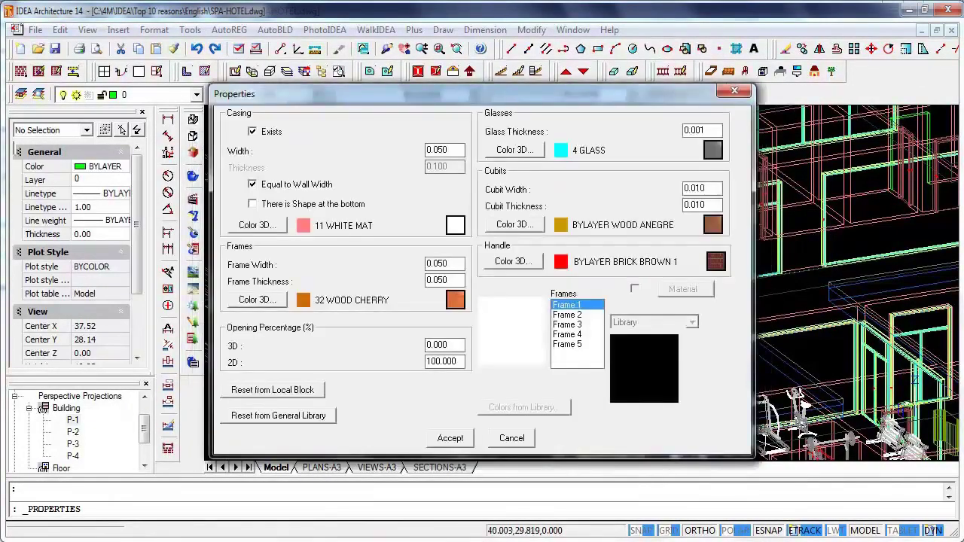
click(257, 300)
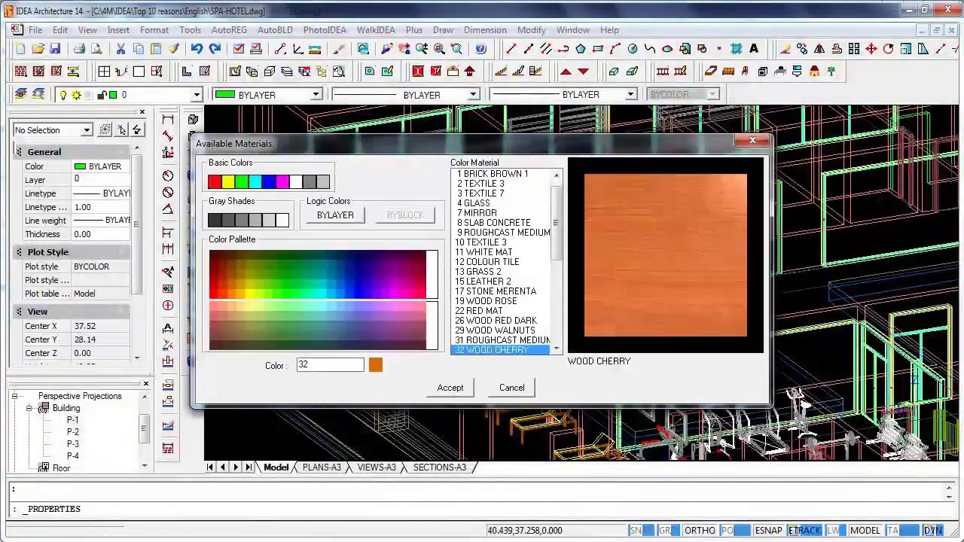
click(500, 252)
key(Return)
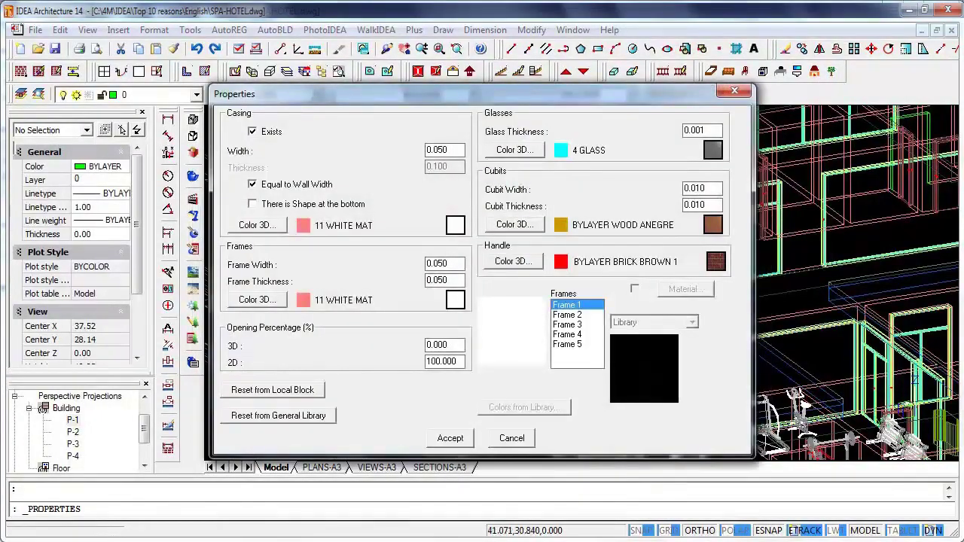
Assign the WHITE MAT material to the door's cubits and accept the door properties.
click(514, 224)
click(500, 261)
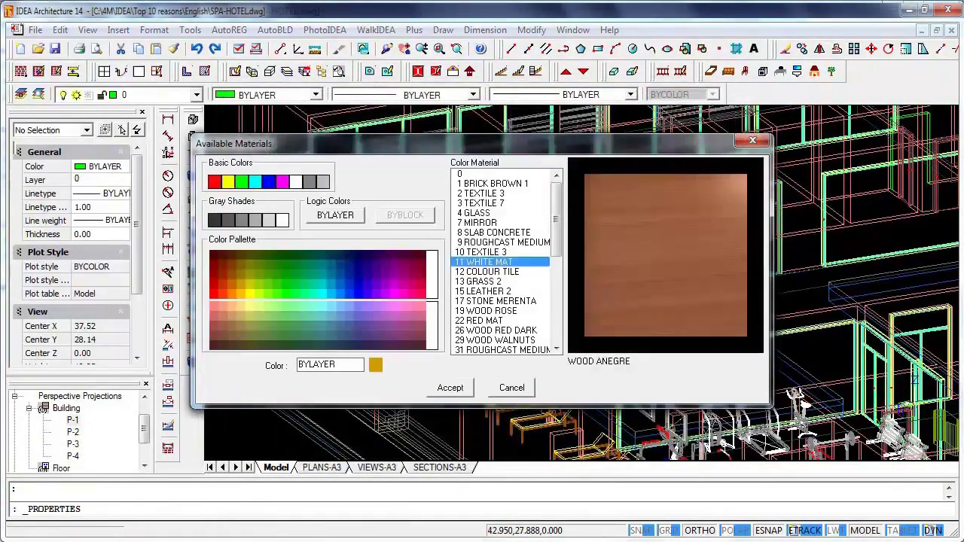
key(Return)
key(Return)
key(Return)
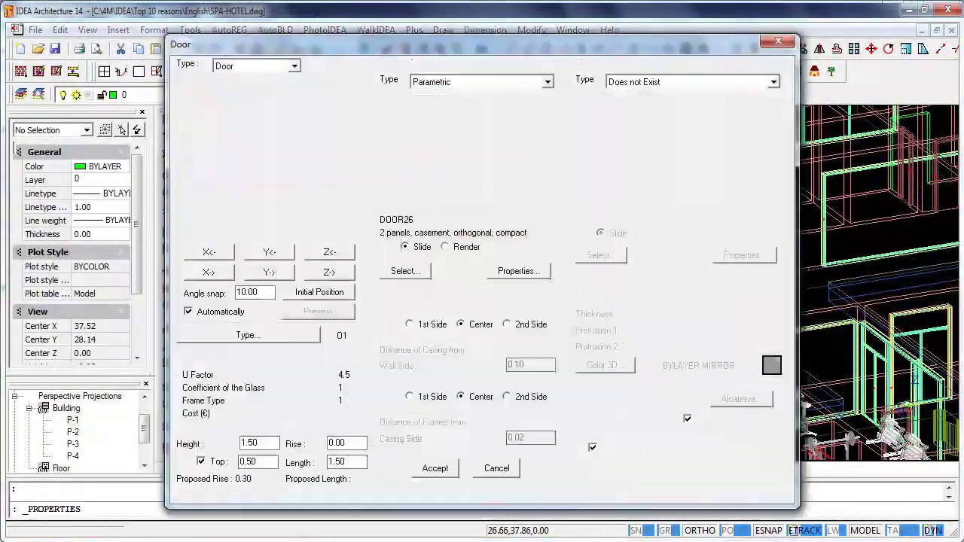
Set the door's height to 2.20.
click(269, 251)
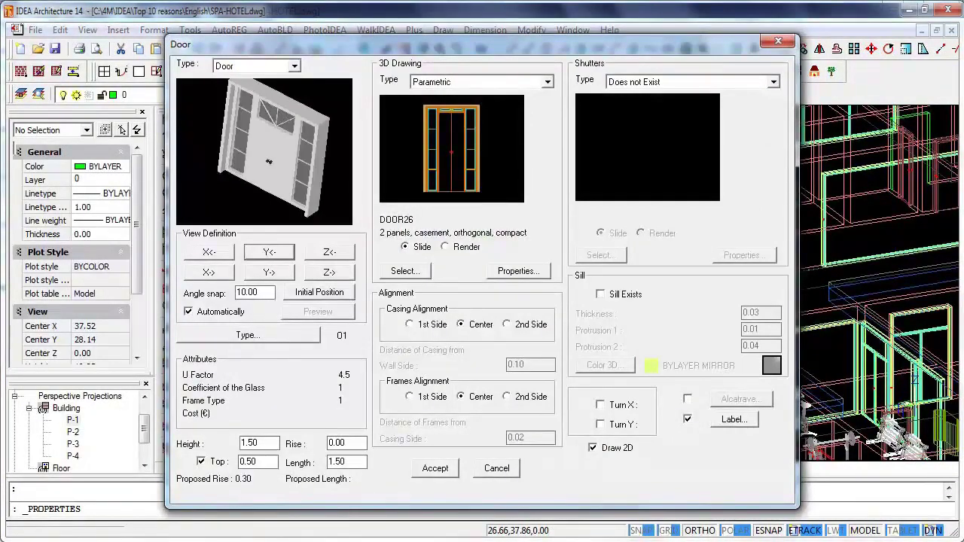
click(329, 251)
double_click(250, 442)
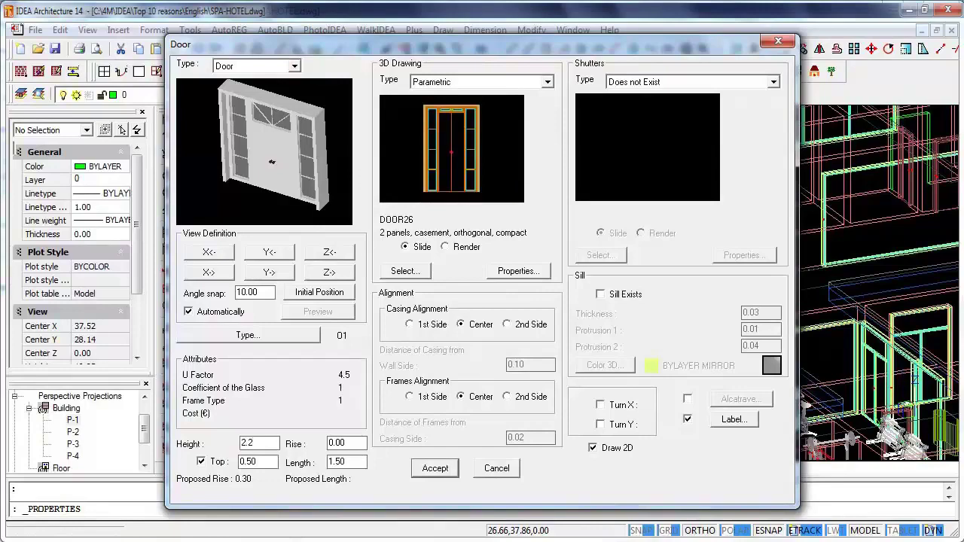
text(2.20)
key(Tab)
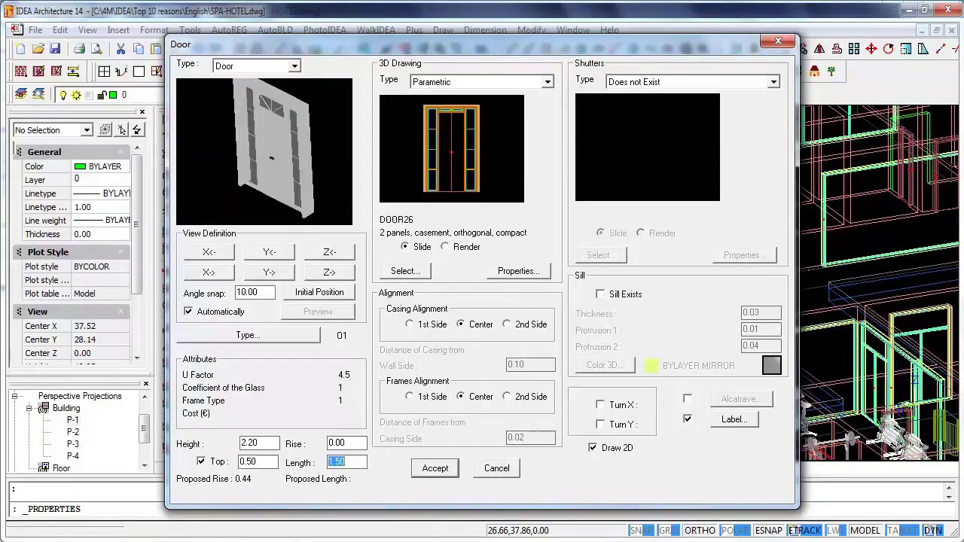
Set the door's length to 2.7, accept the door settings and pick the side on which the length changes.
text(2.7)
key(Return)
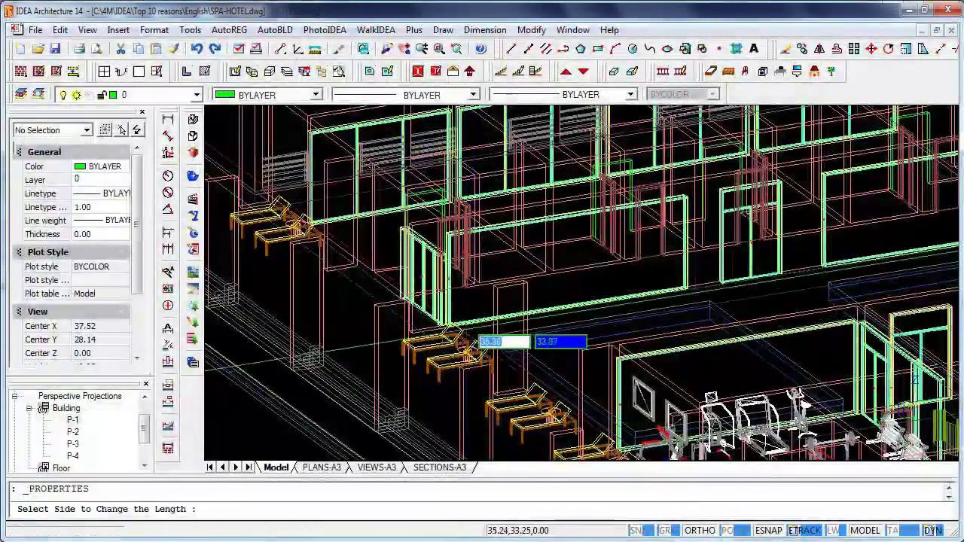
click(436, 381)
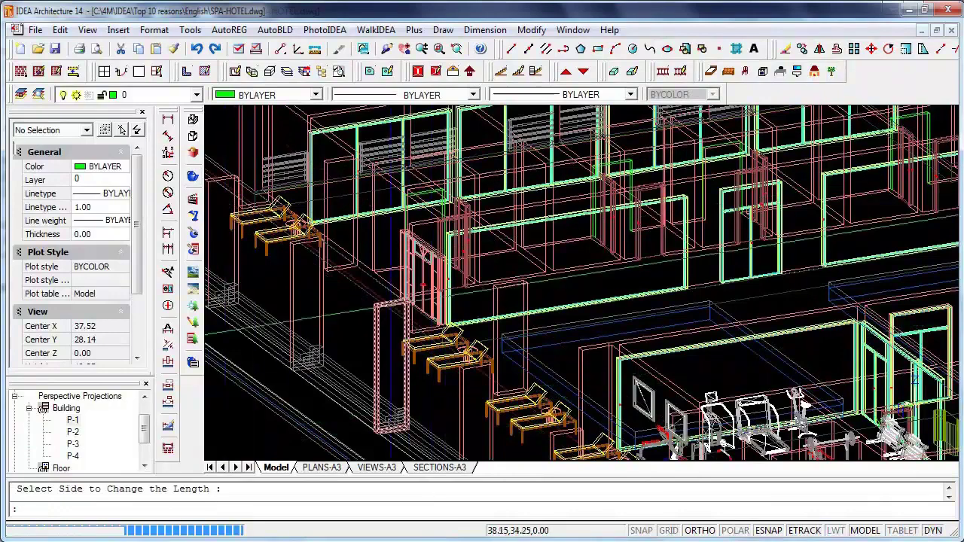
Examine the resized door up close in a shaded 3D view.
scroll(369, 362, up, 3)
click(193, 152)
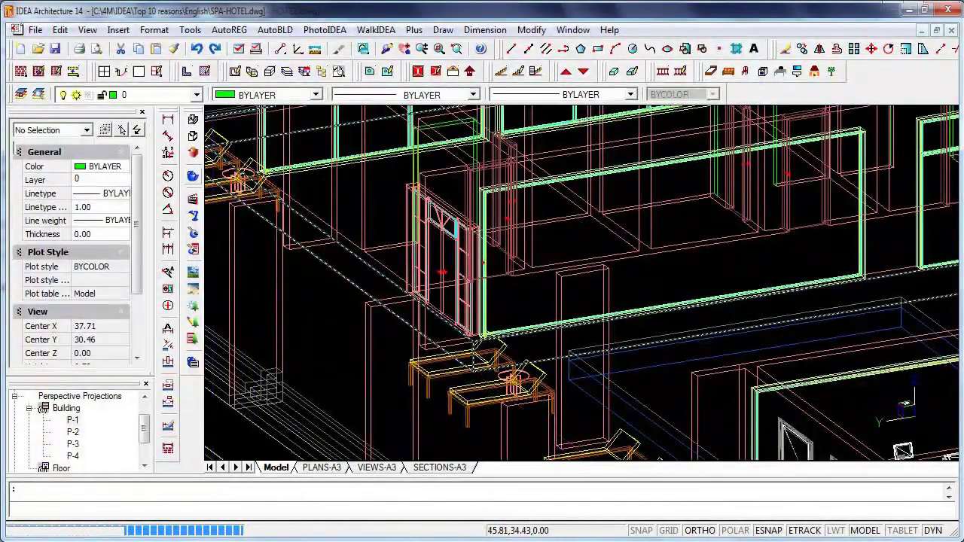
double_click(411, 121)
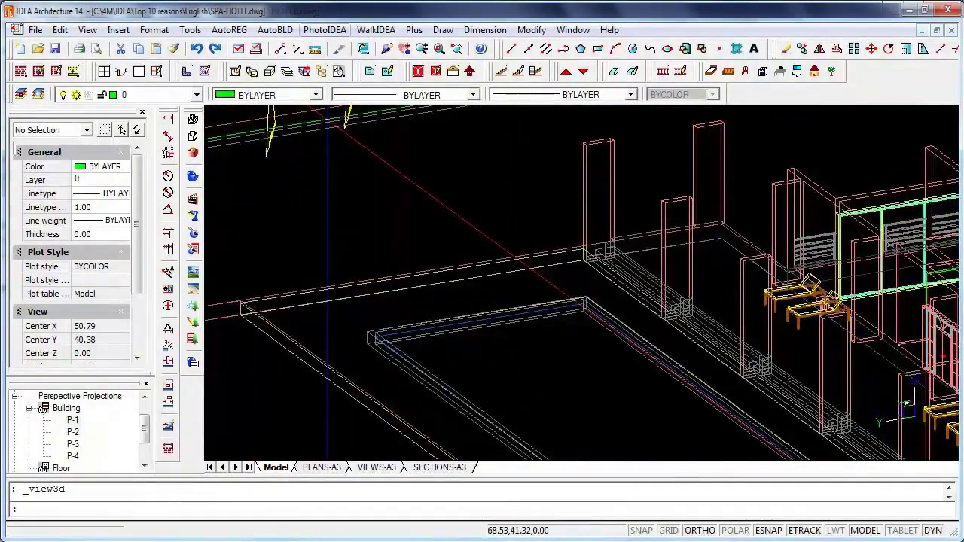
Choose the playground set with slide and swings from page 5 of the 3D surrounding space library, without scaling.
click(274, 30)
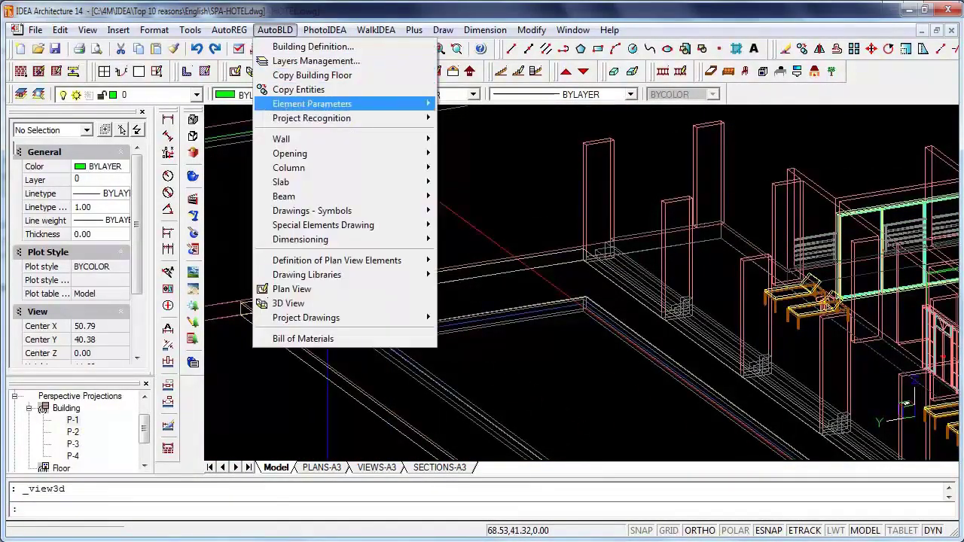
mouse_move(340, 210)
mouse_move(477, 225)
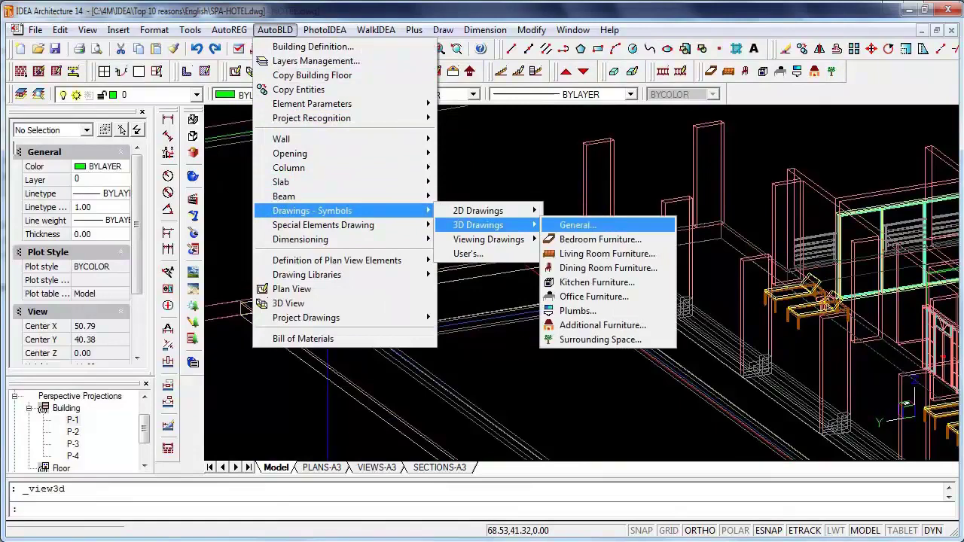
click(601, 340)
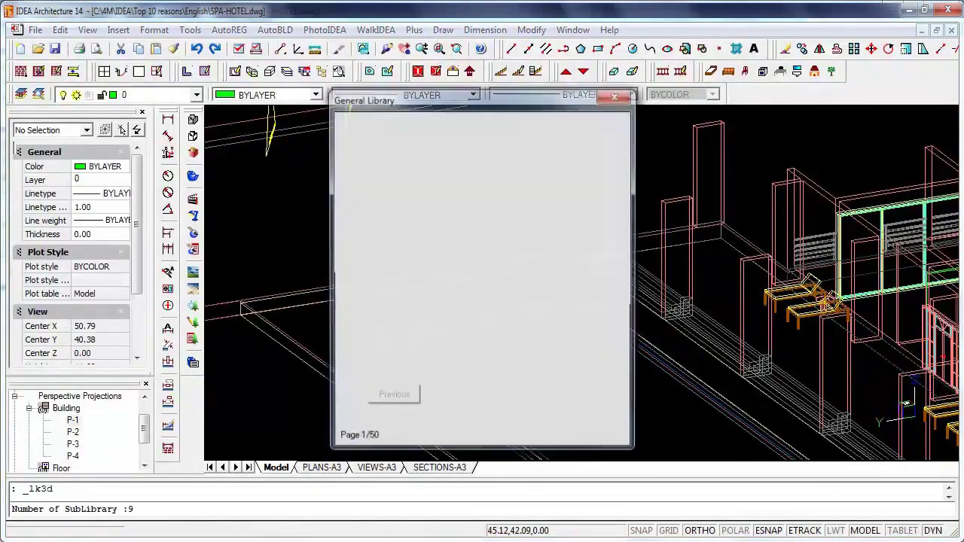
click(452, 396)
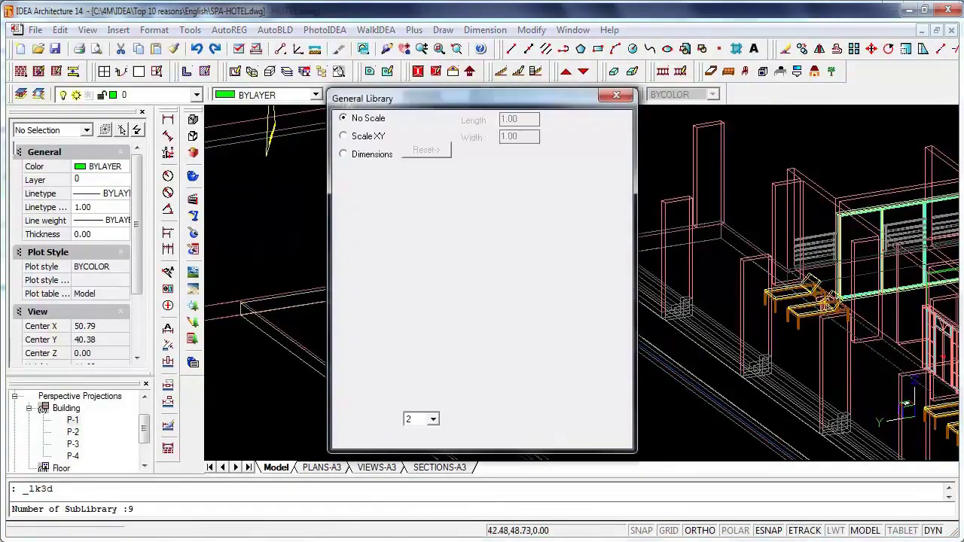
click(453, 396)
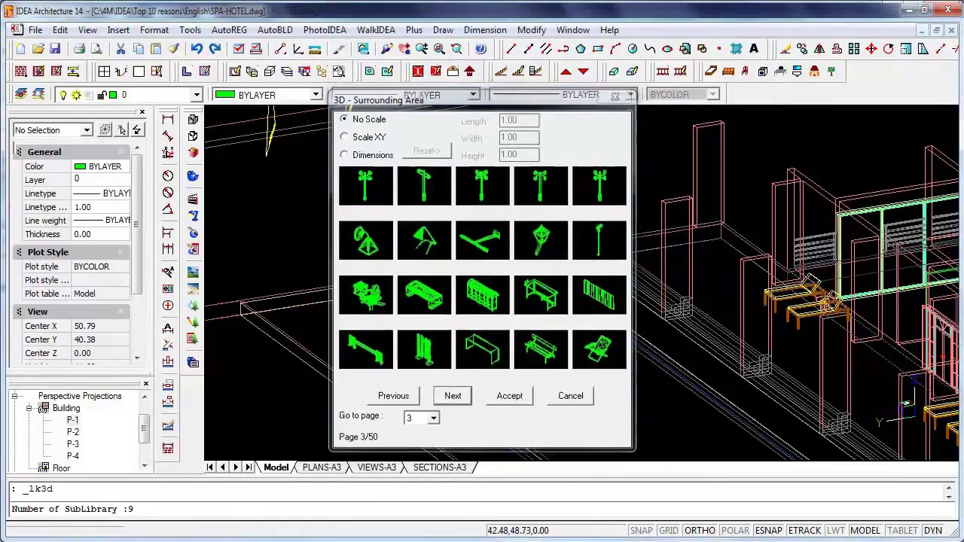
click(453, 396)
key(Return)
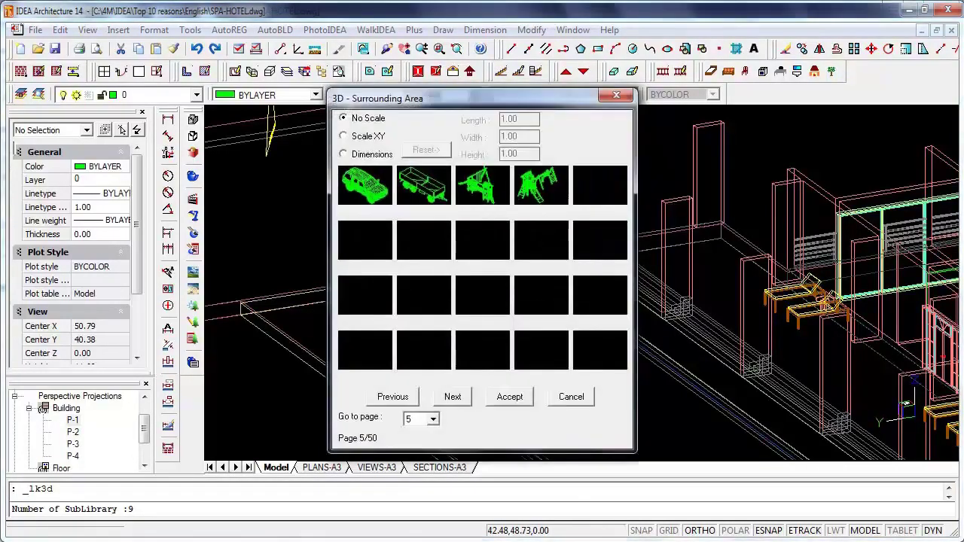
click(540, 184)
key(Return)
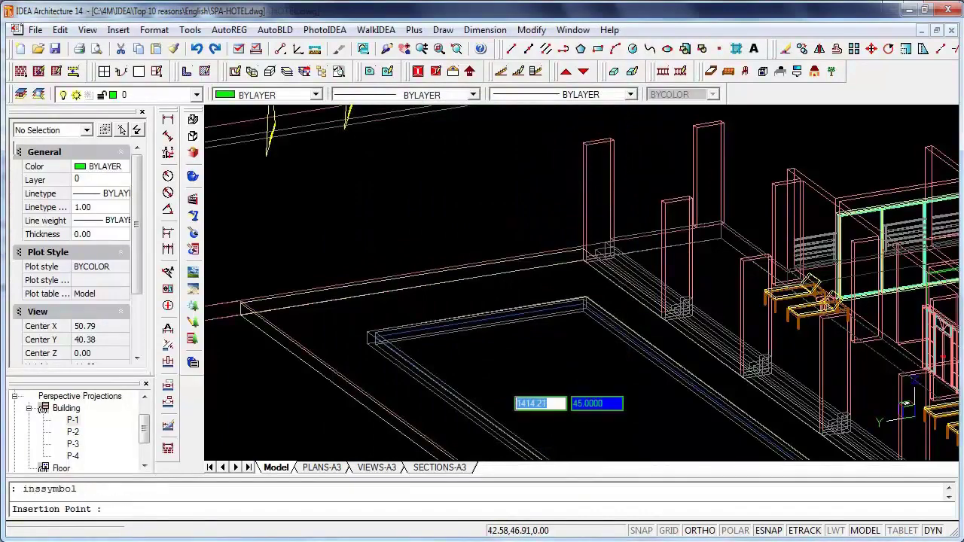
Place the playground set among the trees just beyond the far corner of the pool area, at angle 0.00.
scroll(415, 219, down, 4)
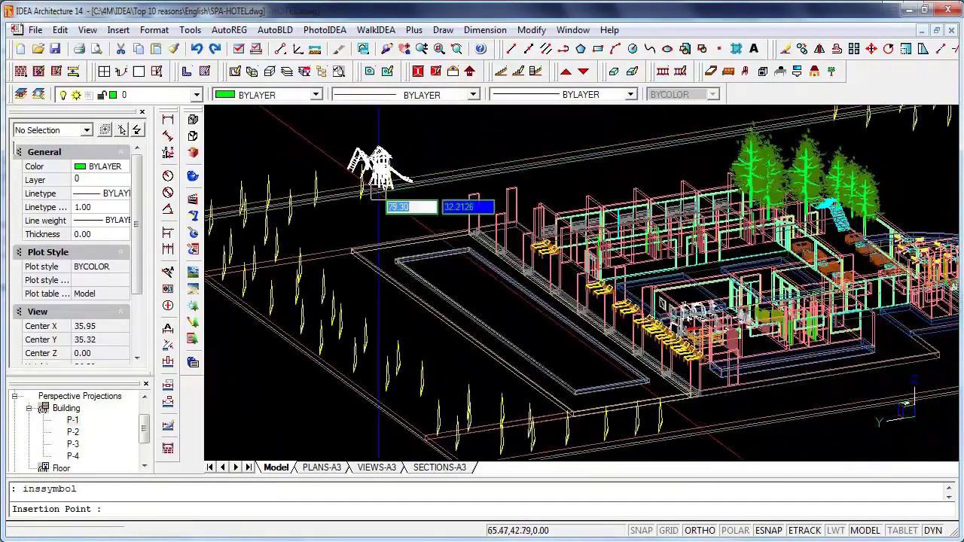
scroll(360, 226, up, 3)
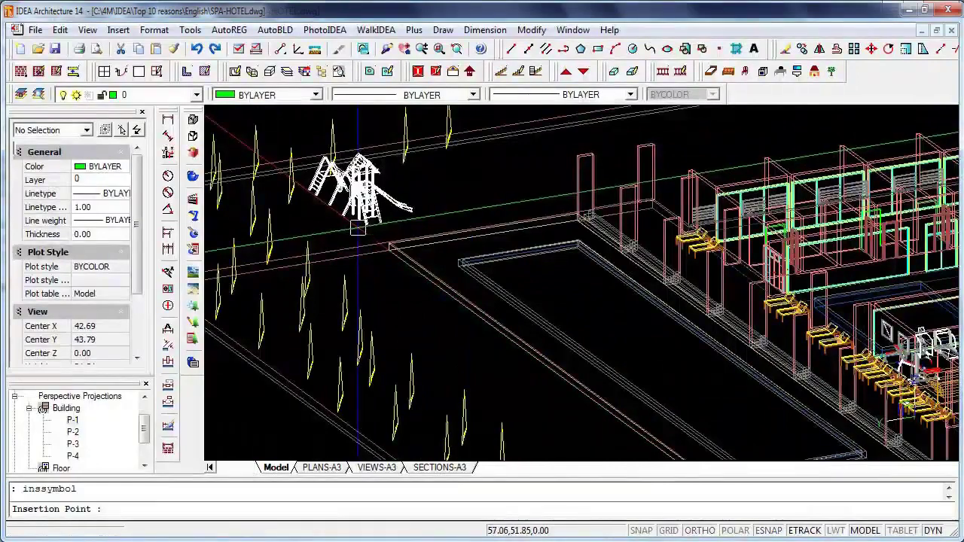
click(359, 226)
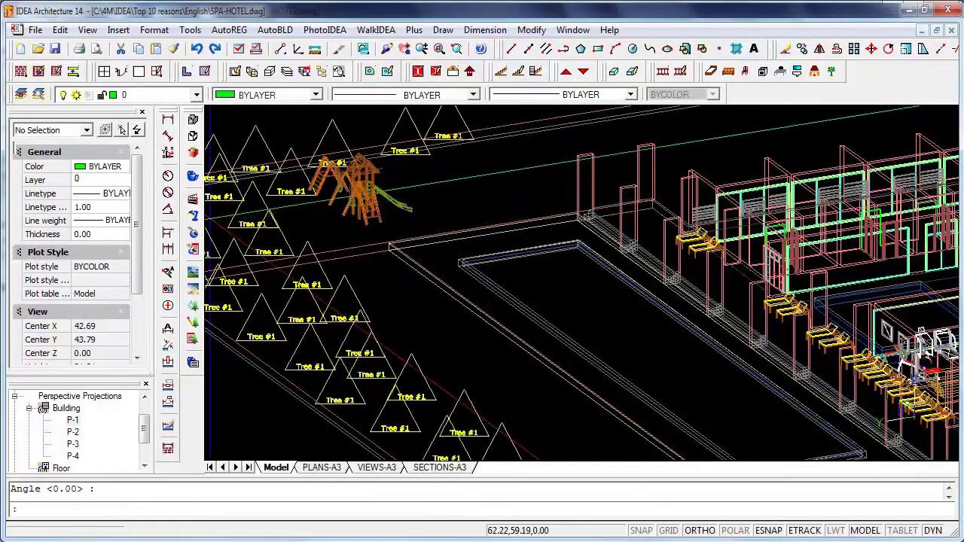
Inspect the playground set from several angles in the shaded 3D view.
scroll(292, 162, up, 3)
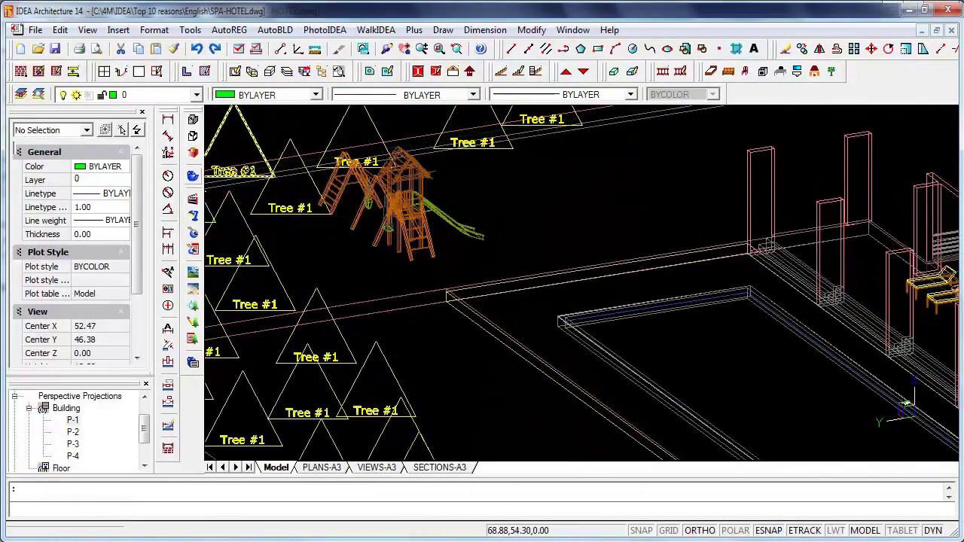
key(Return)
scroll(368, 203, up, 3)
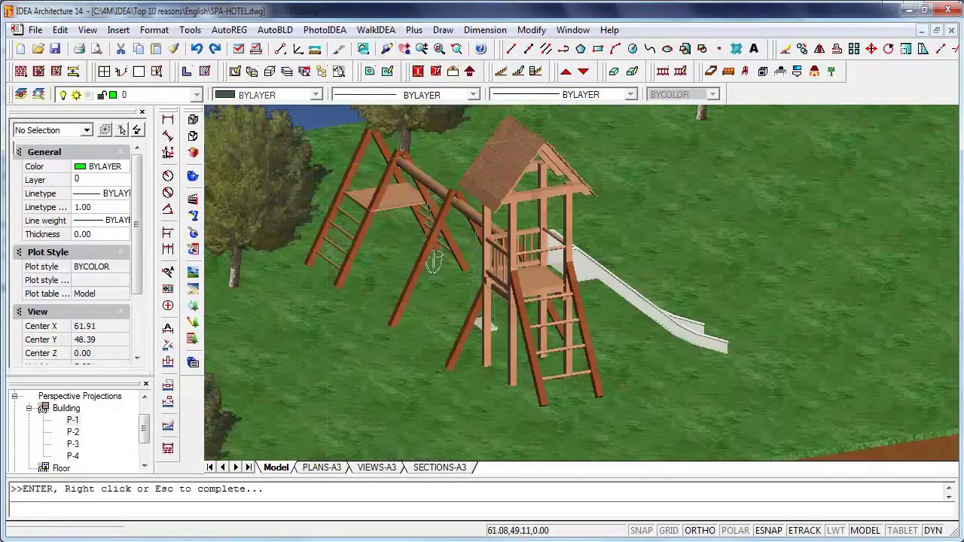
mouse_move(434, 261)
mouse_down()
mouse_move(475, 185)
mouse_move(510, 205)
mouse_move(512, 189)
mouse_up()
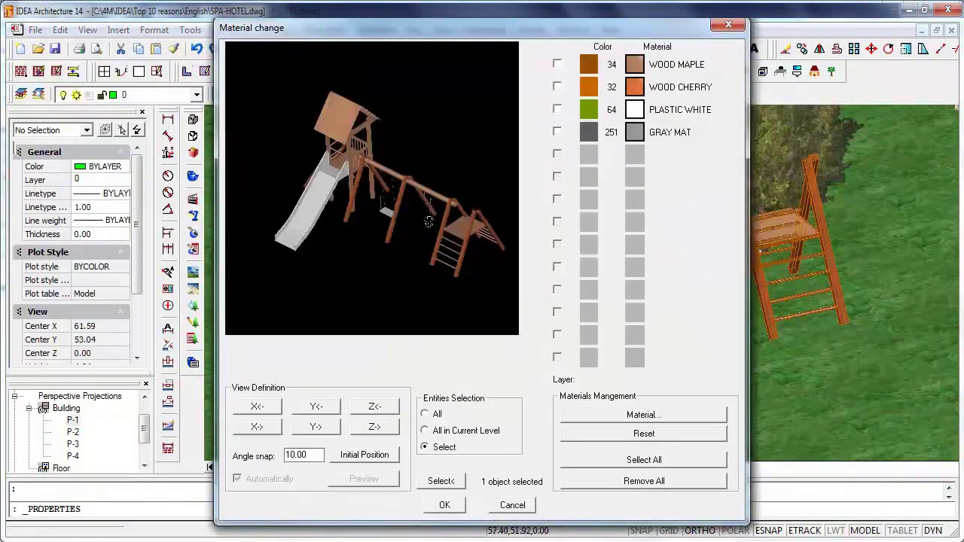
Choose the GREEN MAT material from the drawing's materials for the playground set.
click(643, 415)
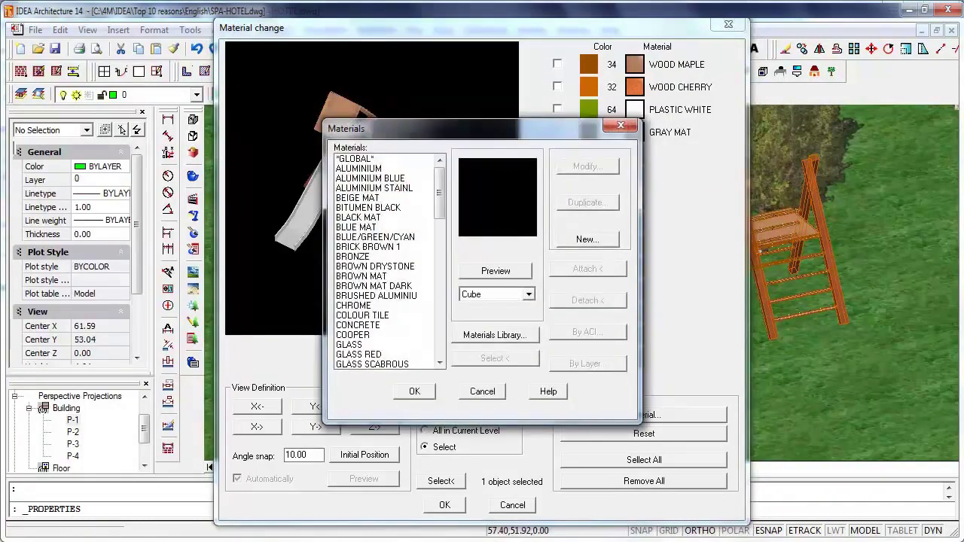
click(375, 237)
scroll(384, 261, down, 3)
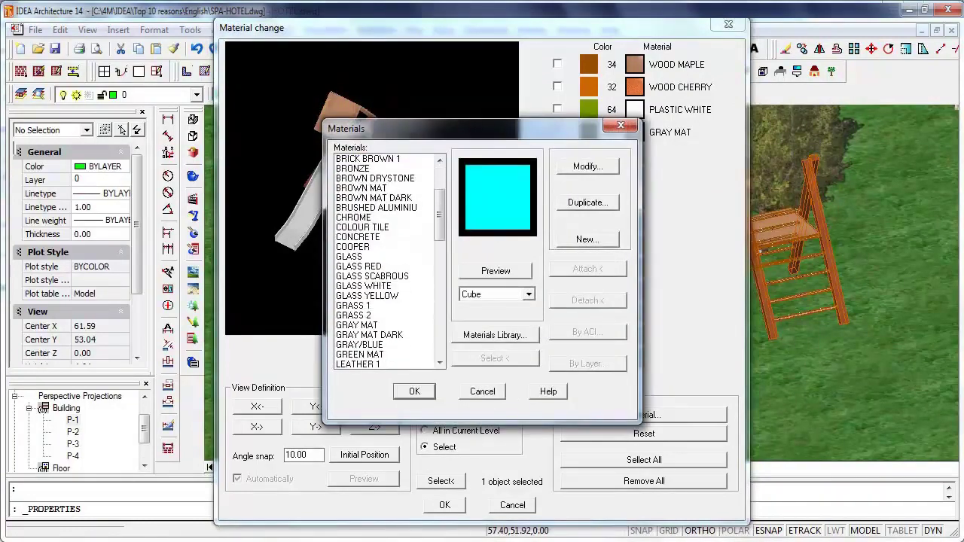
scroll(385, 263, down, 1)
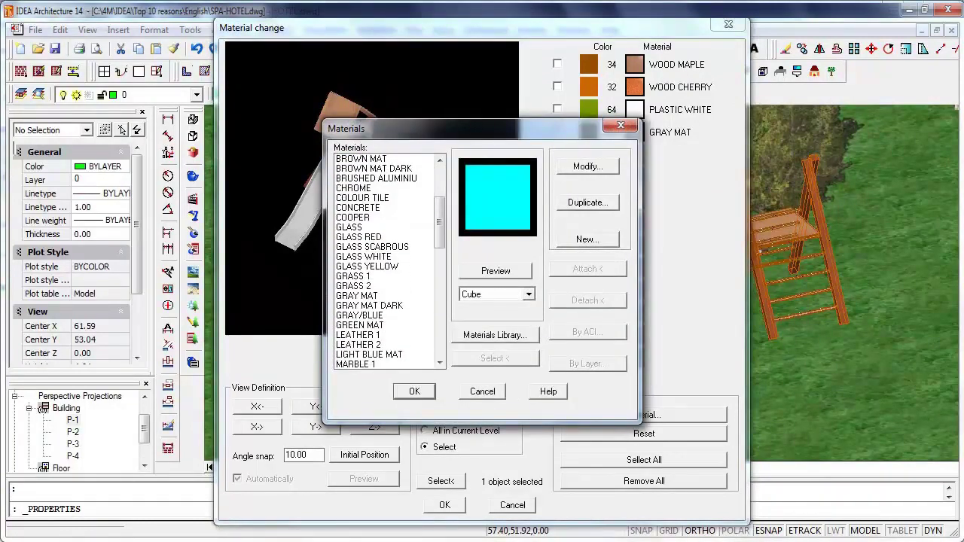
double_click(359, 325)
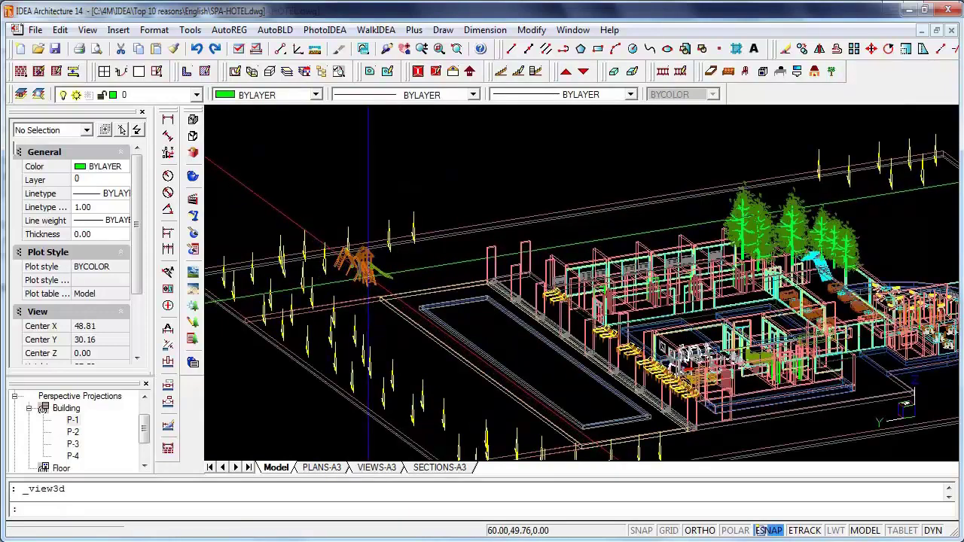
Render a turned 3D view of the curved building wing with its dining tables and adjoining lounge chairs.
scroll(273, 269, down, 1)
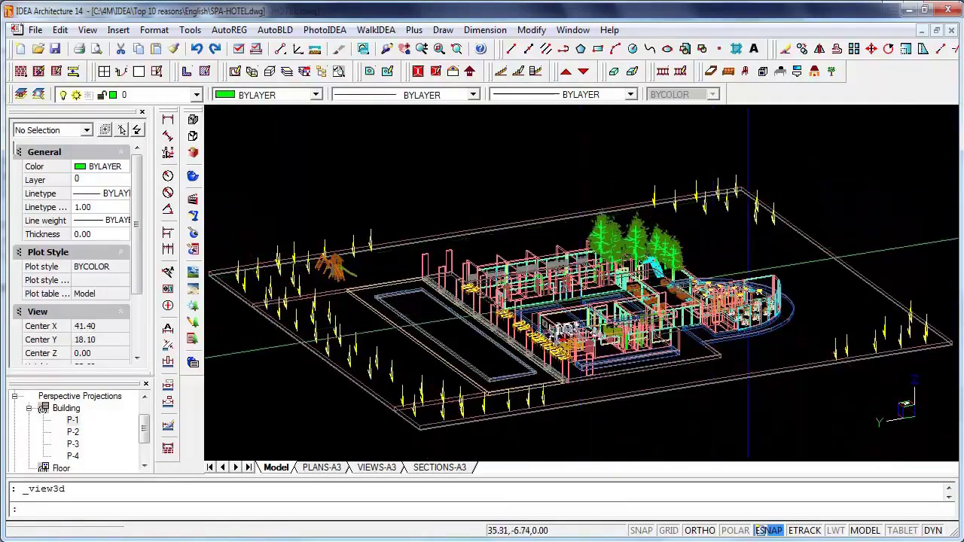
scroll(748, 302, up, 5)
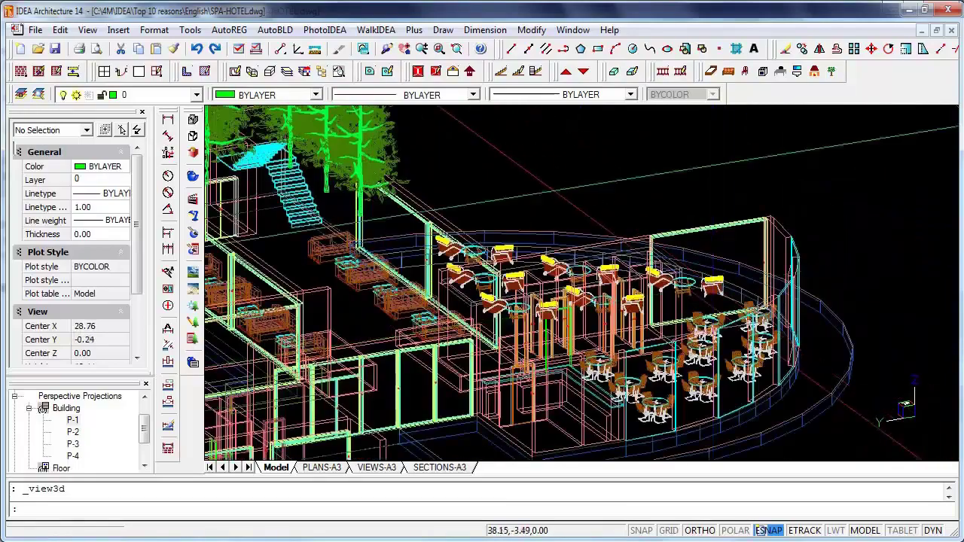
click(405, 48)
drag(527, 301, 678, 301)
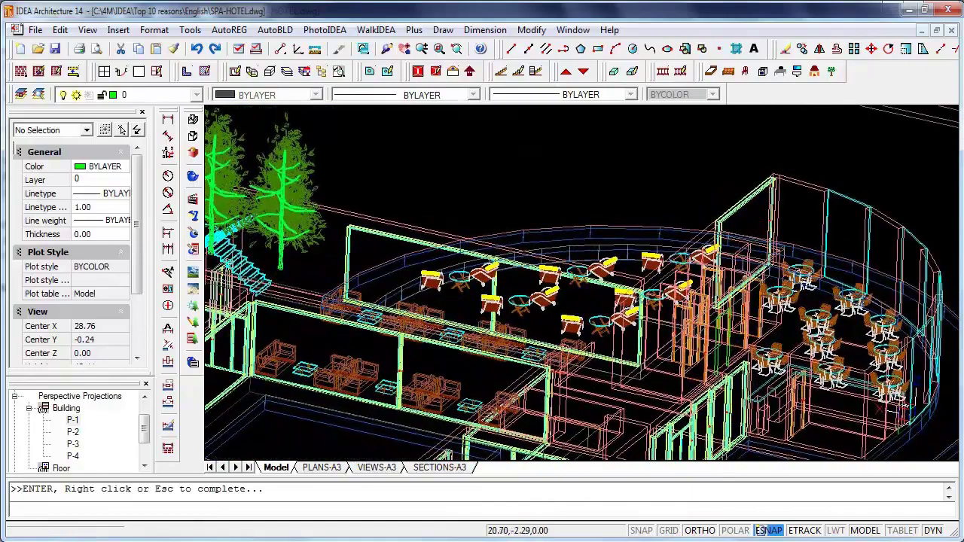
key(Escape)
scroll(809, 273, up, 2)
scroll(889, 262, up, 2)
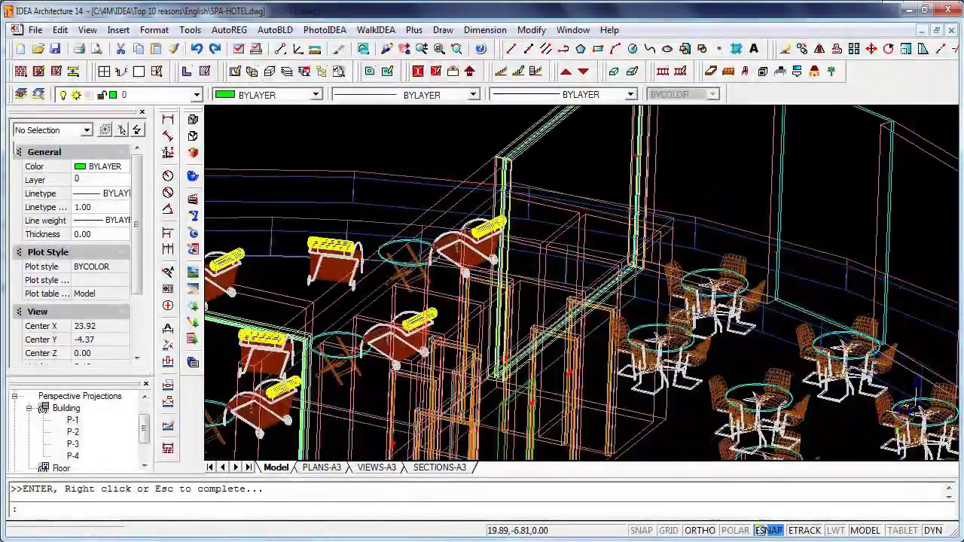
scroll(537, 386, down, 2)
click(193, 175)
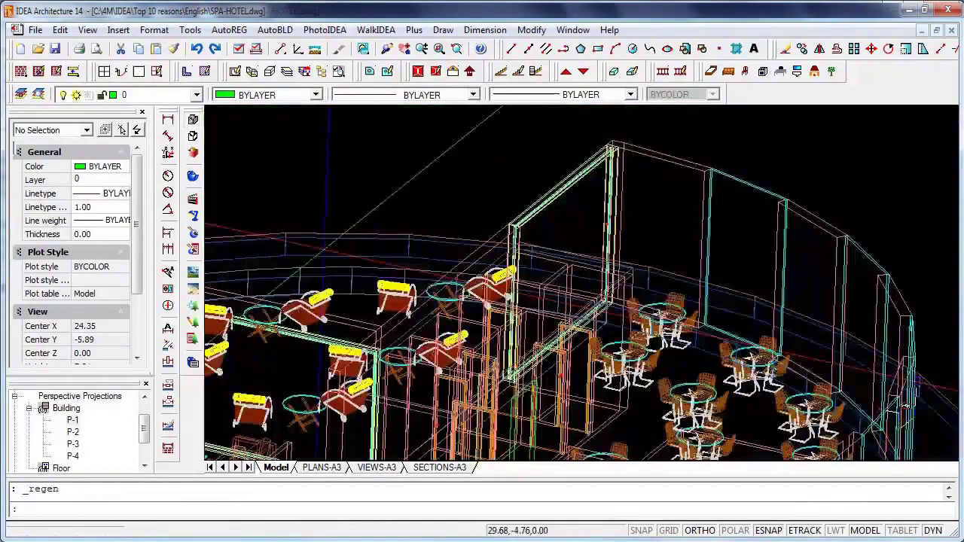
Load the BRICK_EN.mln file from the RENDERMISC folder as the current materials library.
click(325, 29)
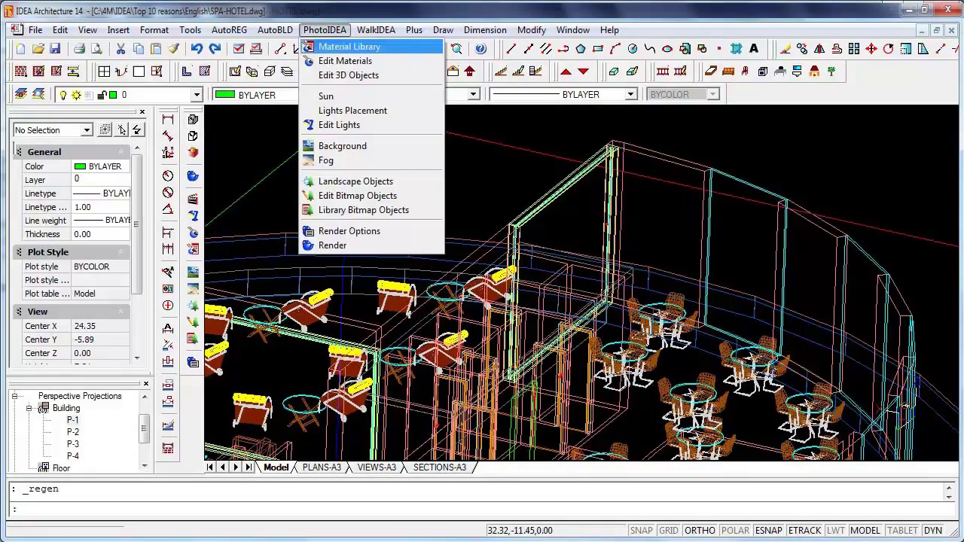
click(396, 43)
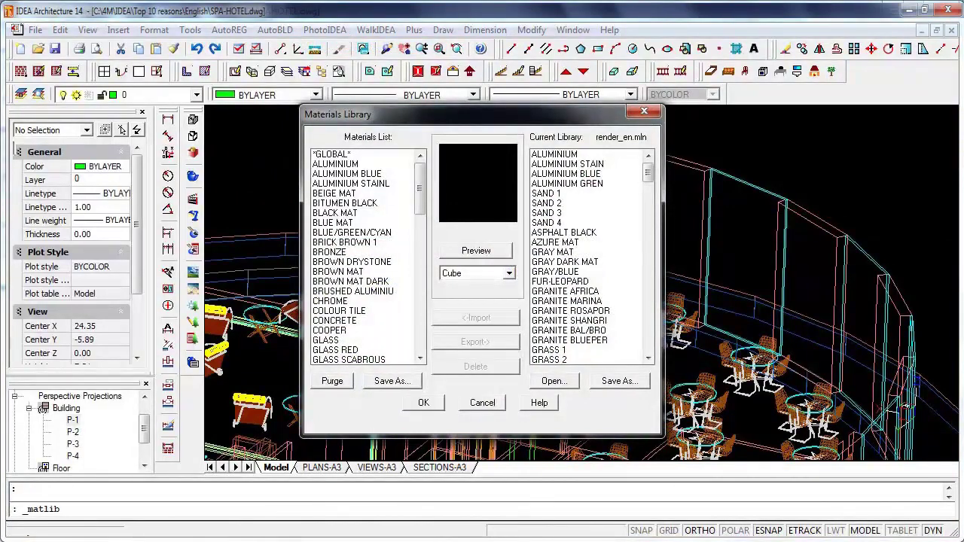
click(553, 380)
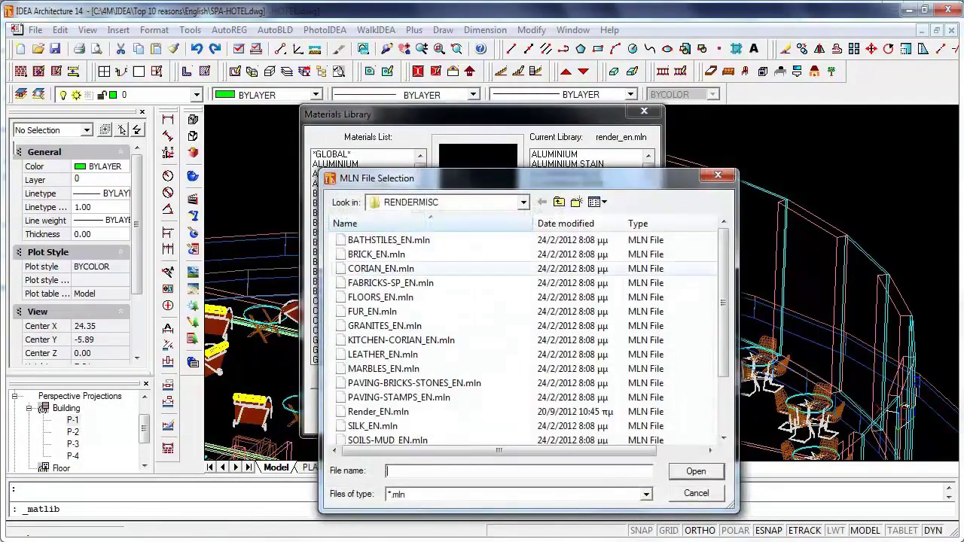
click(387, 268)
click(381, 296)
scroll(398, 340, down, 1)
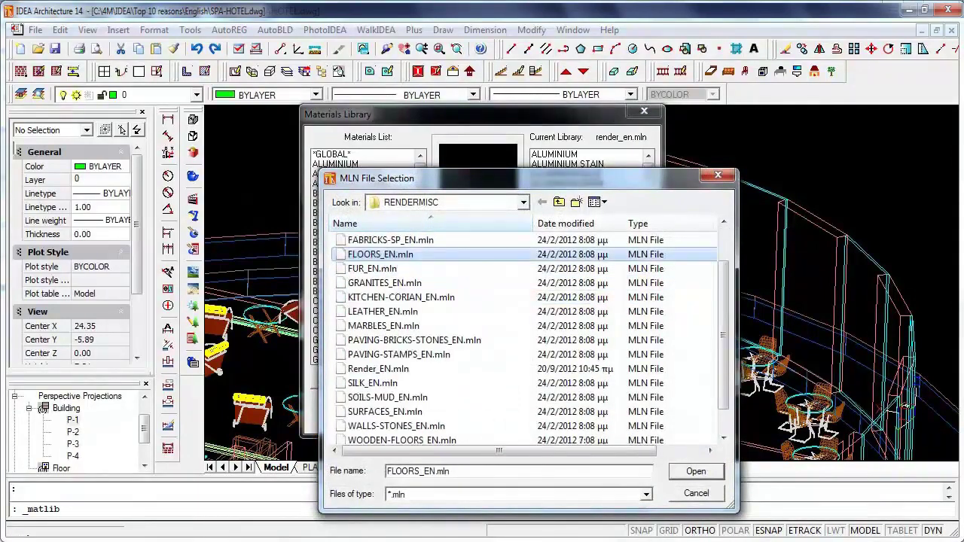
click(381, 354)
scroll(391, 354, down, 1)
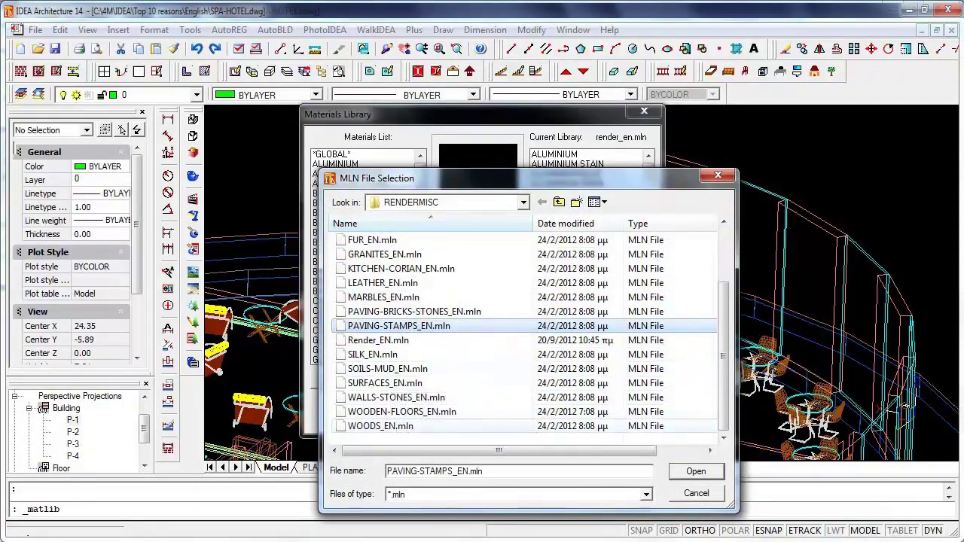
scroll(422, 391, up, 2)
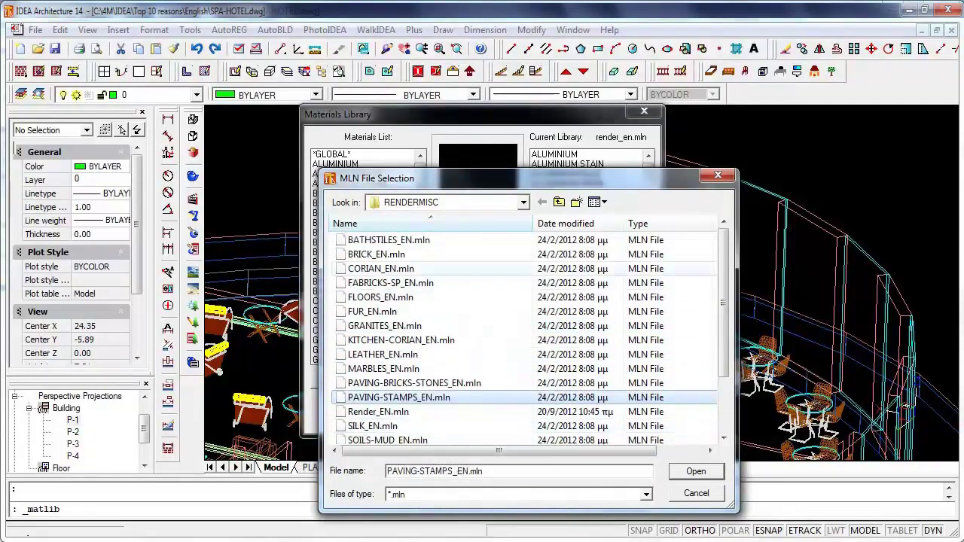
click(377, 253)
click(695, 471)
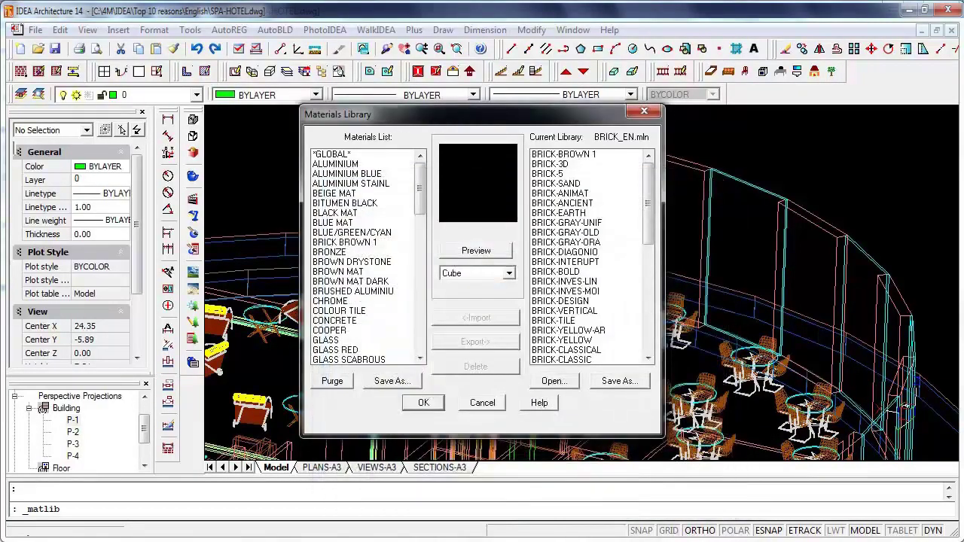
Preview brick materials such as BRICK-5, BRICK-EARTH, BRICK-GRAY-ORA and BRICK-3D in the current library.
click(558, 163)
click(558, 173)
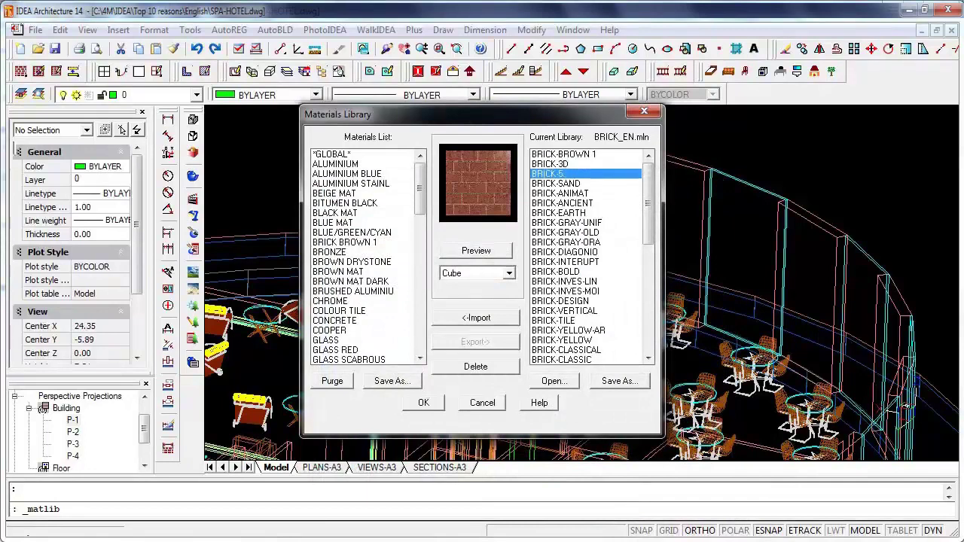
click(559, 212)
click(566, 241)
click(558, 163)
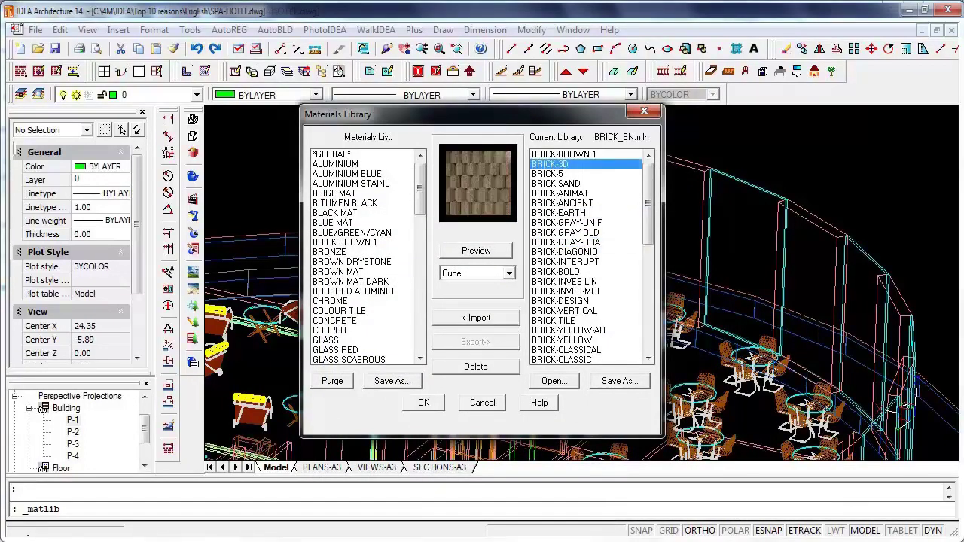
Import BRICK-3D from the current library into the drawing's materials and attach it to color index 6.
click(475, 317)
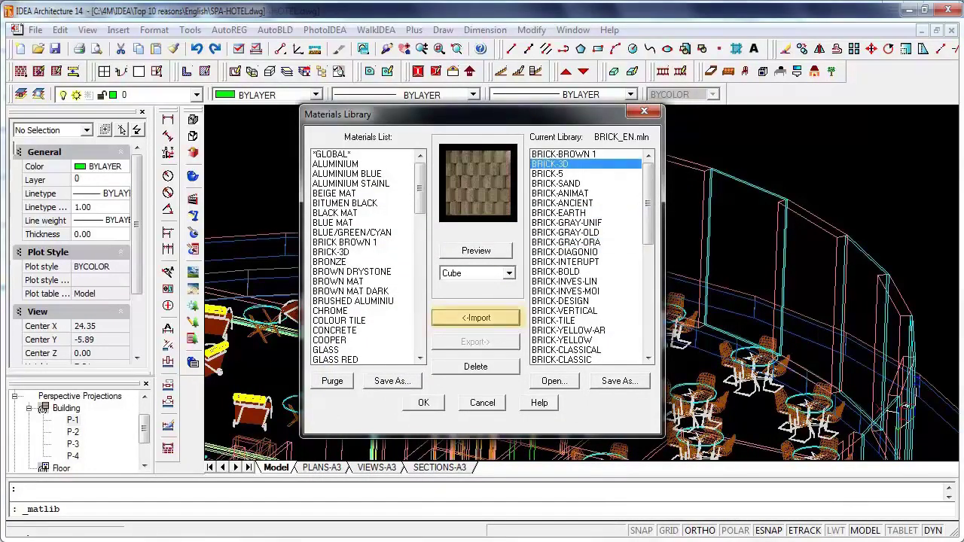
click(423, 402)
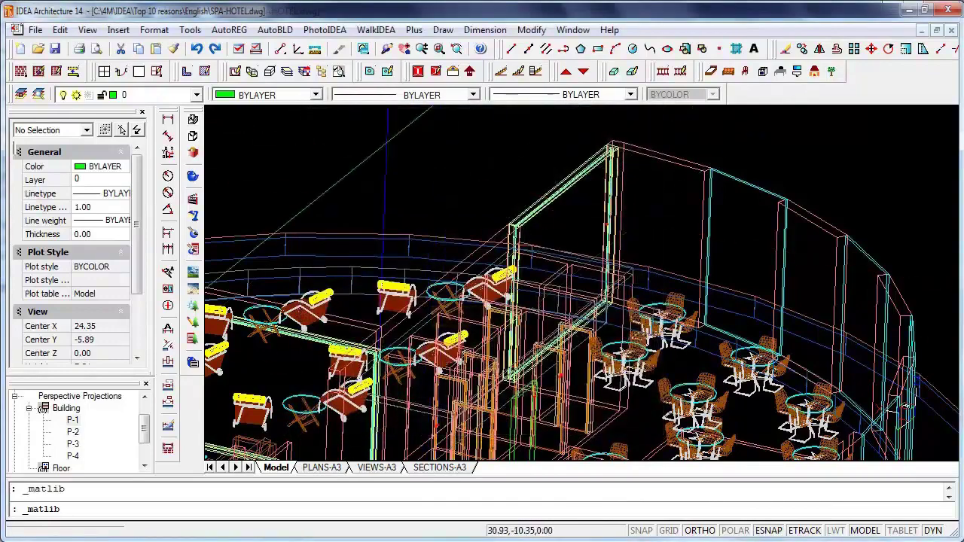
click(323, 29)
click(345, 60)
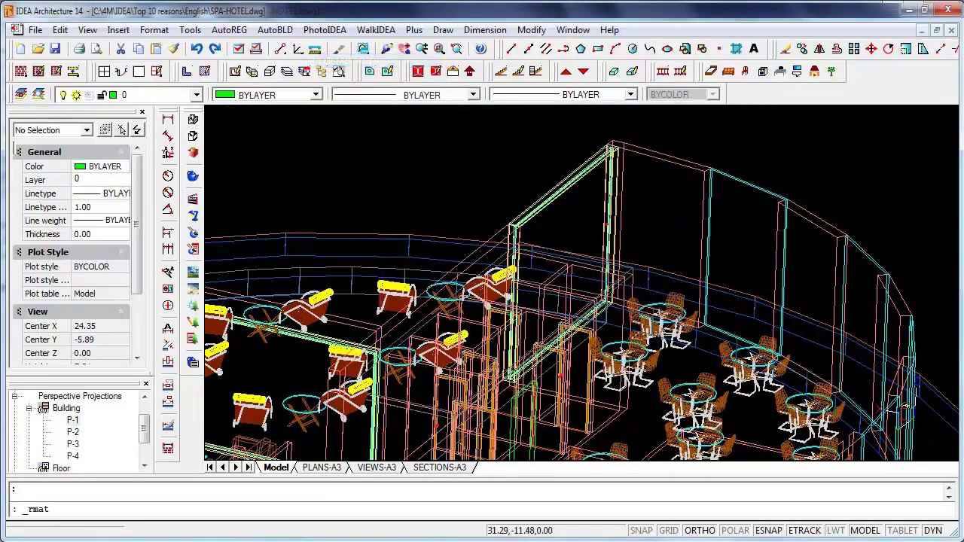
click(358, 217)
click(356, 227)
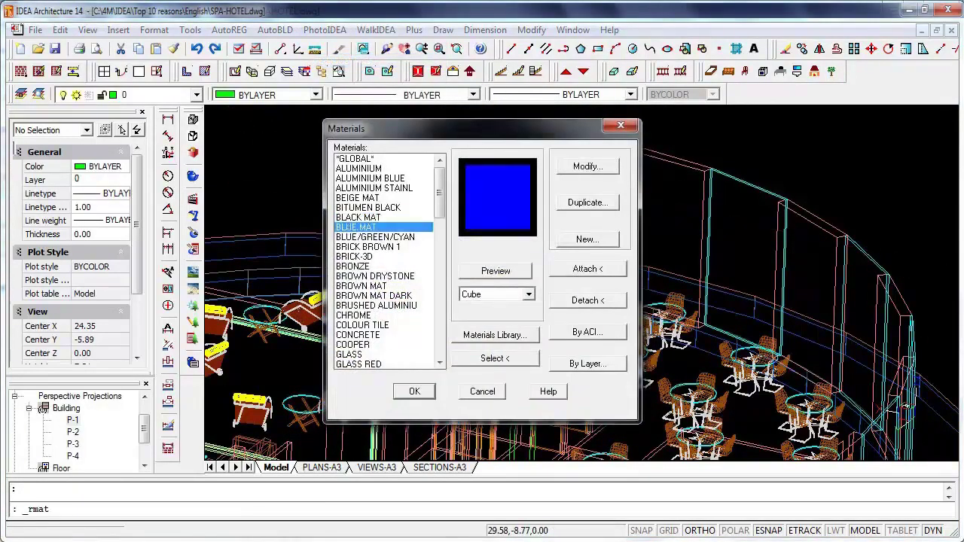
click(354, 256)
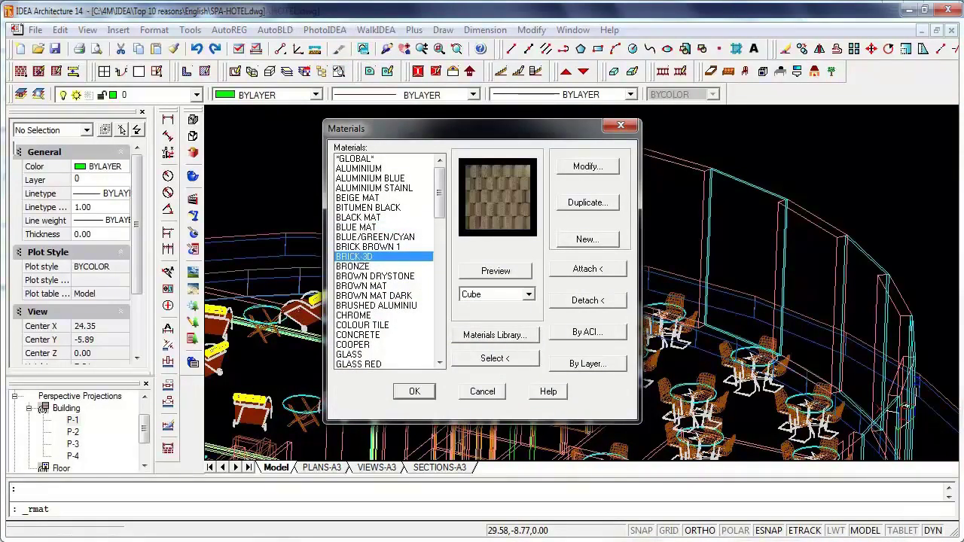
click(587, 332)
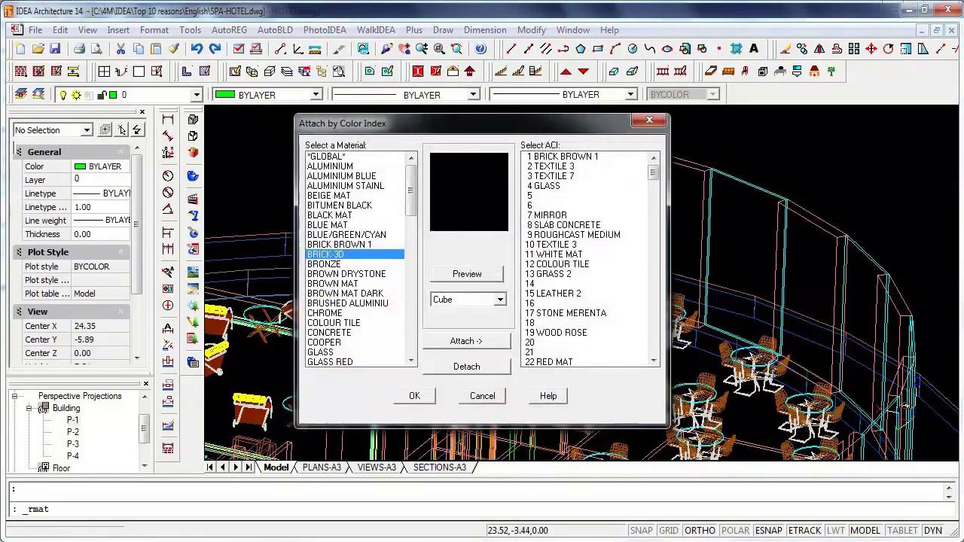
click(584, 205)
click(466, 341)
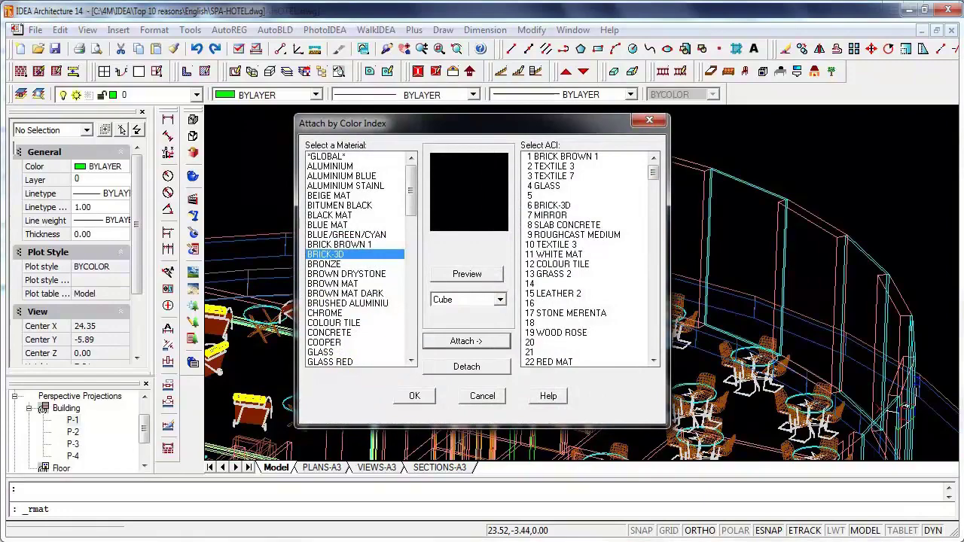
click(414, 396)
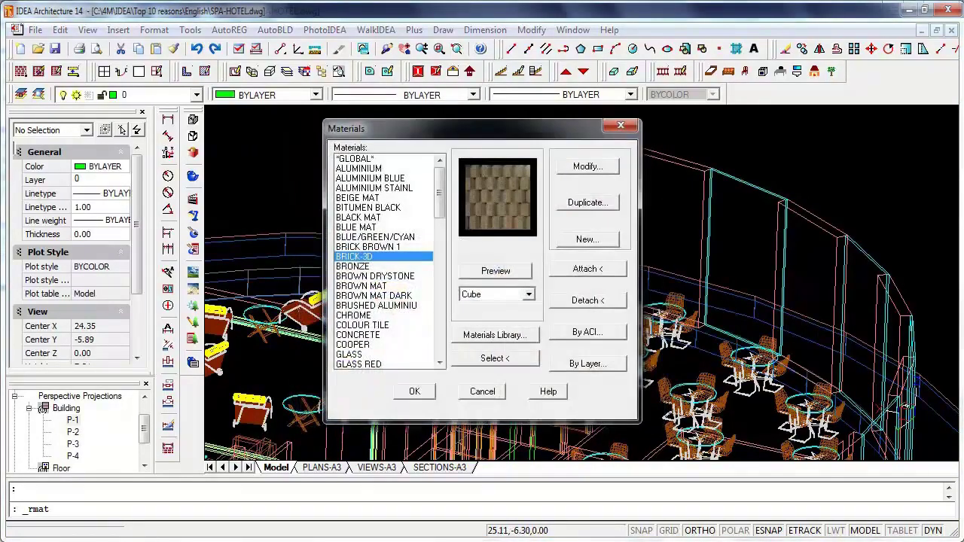
click(415, 391)
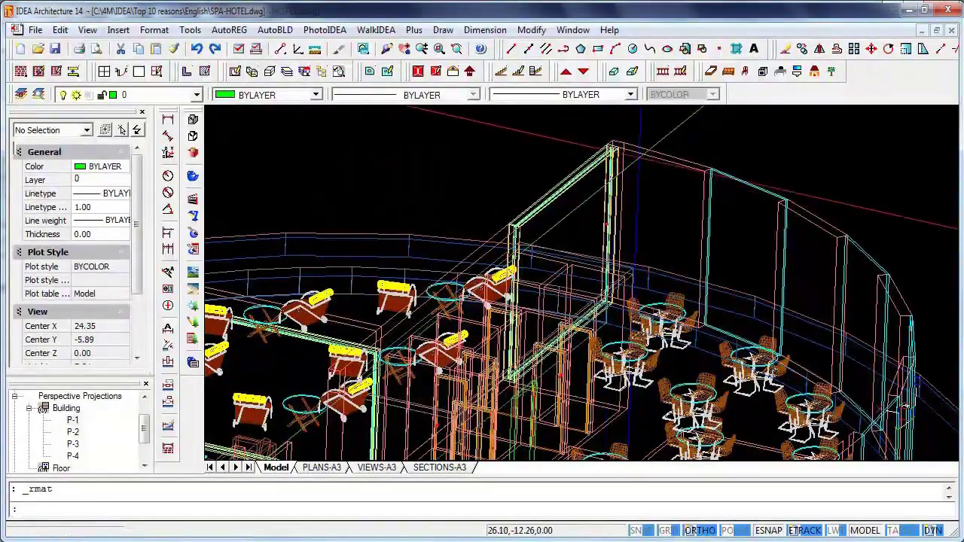
Set the second 3D color of the outer wall behind the dining tables to 6 BRICK-3D.
click(663, 156)
double_click(619, 298)
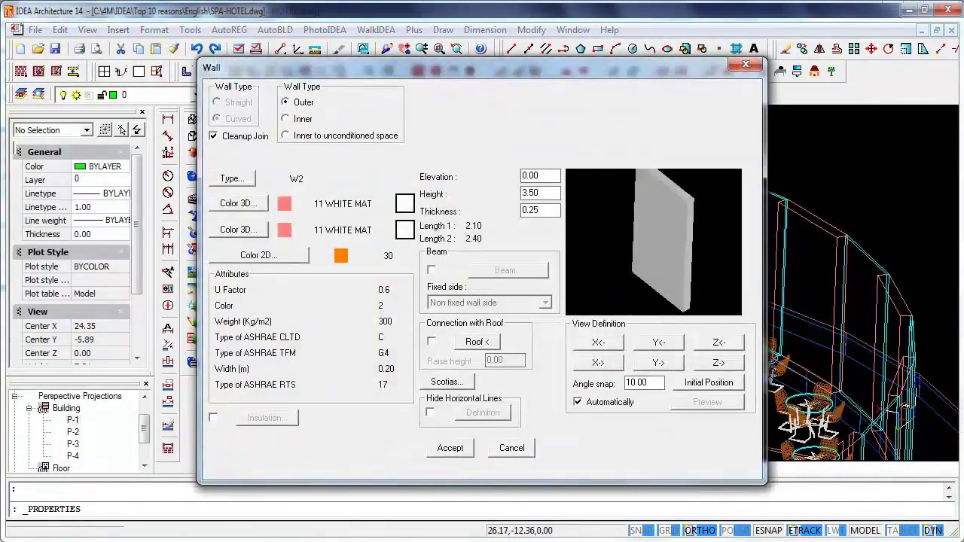
click(226, 230)
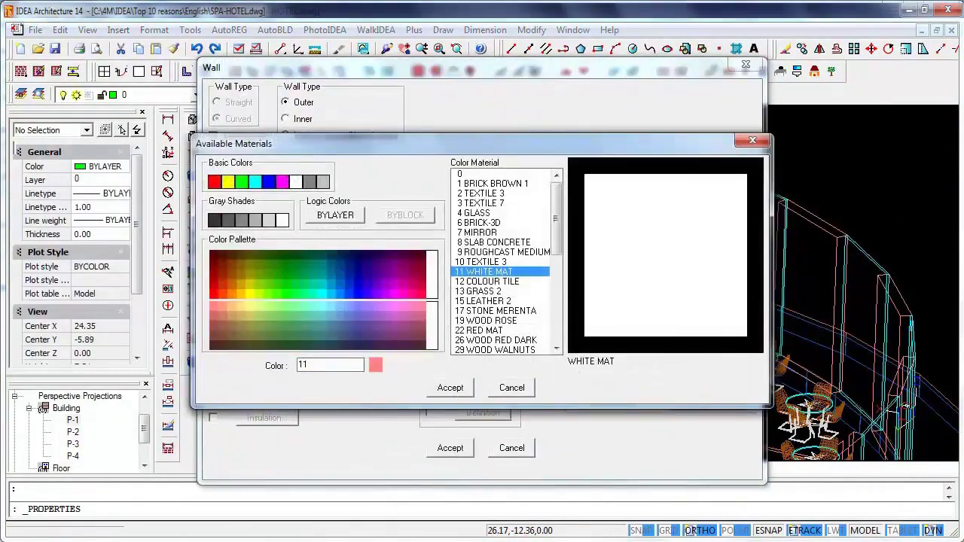
key(Return)
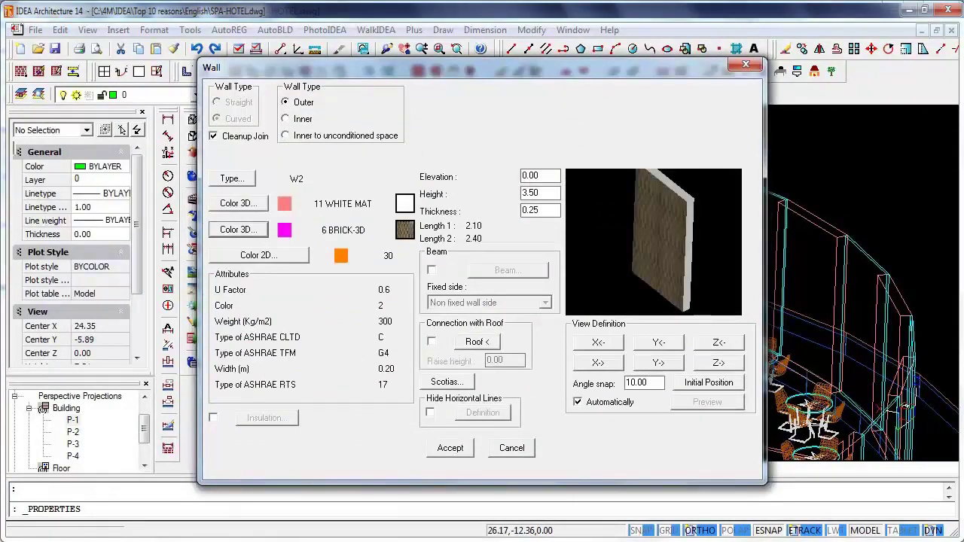
key(Return)
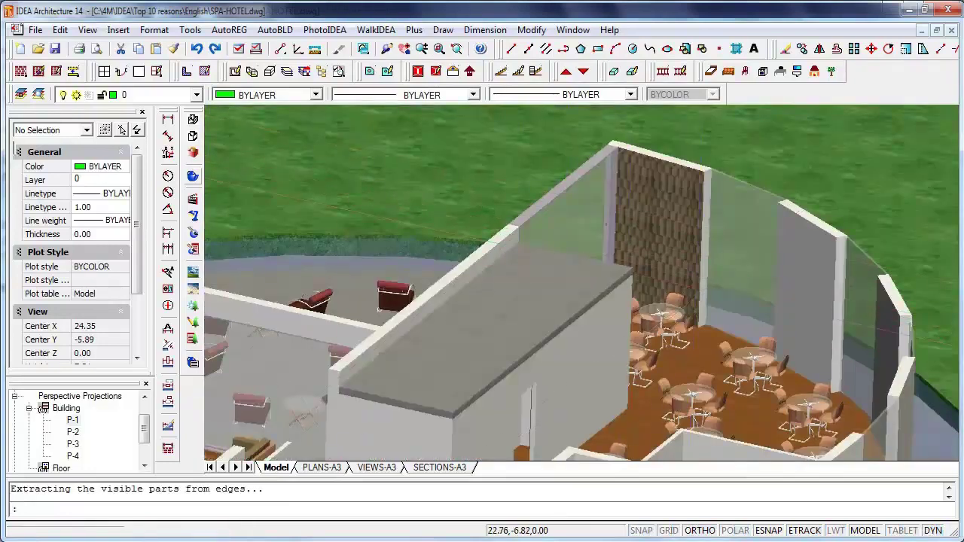
Inspect the brick texture on the rendered dining-area wall up close, and return the view to wireframe.
scroll(672, 283, up, 3)
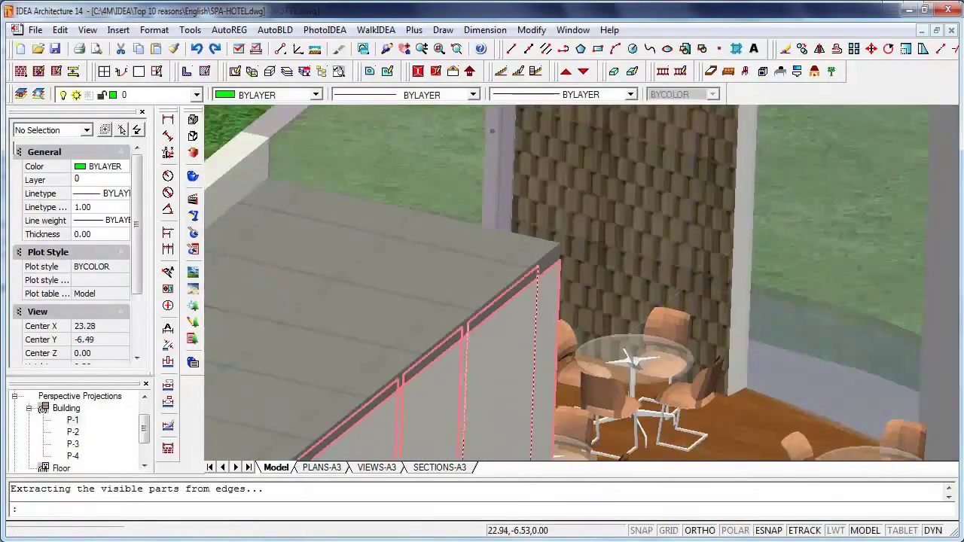
scroll(462, 286, down, 1)
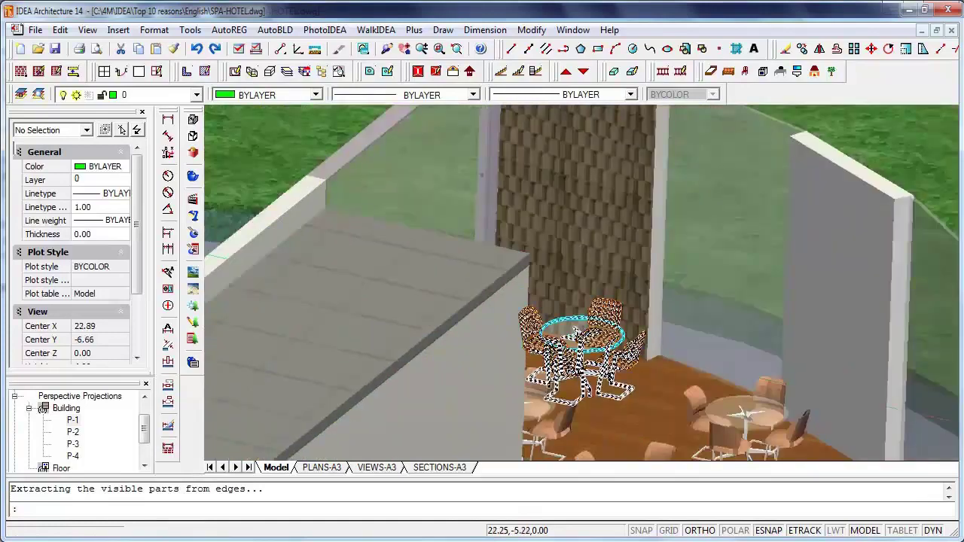
scroll(577, 331, down, 2)
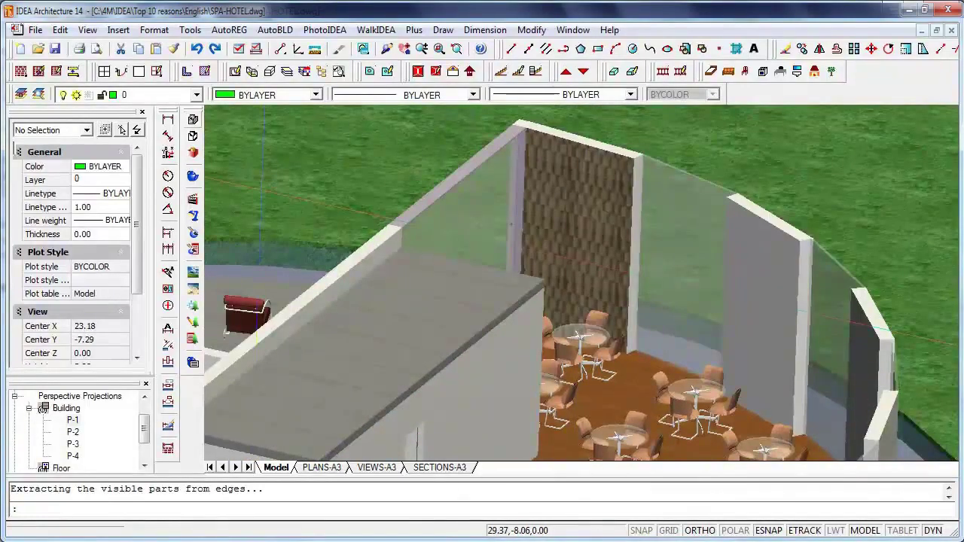
click(193, 119)
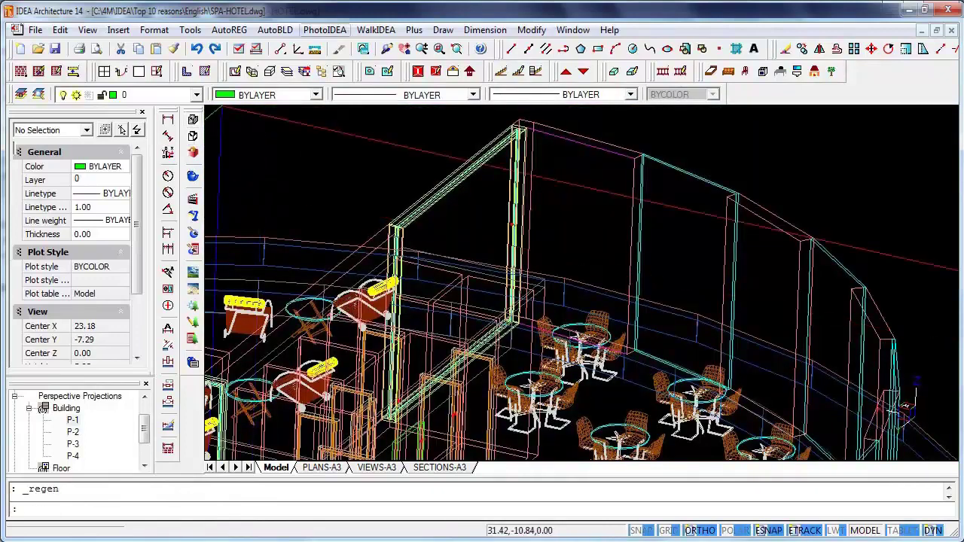
Start a new material named wallpaper with color by ACI turned off and a bitmap blend of 1.00.
click(324, 30)
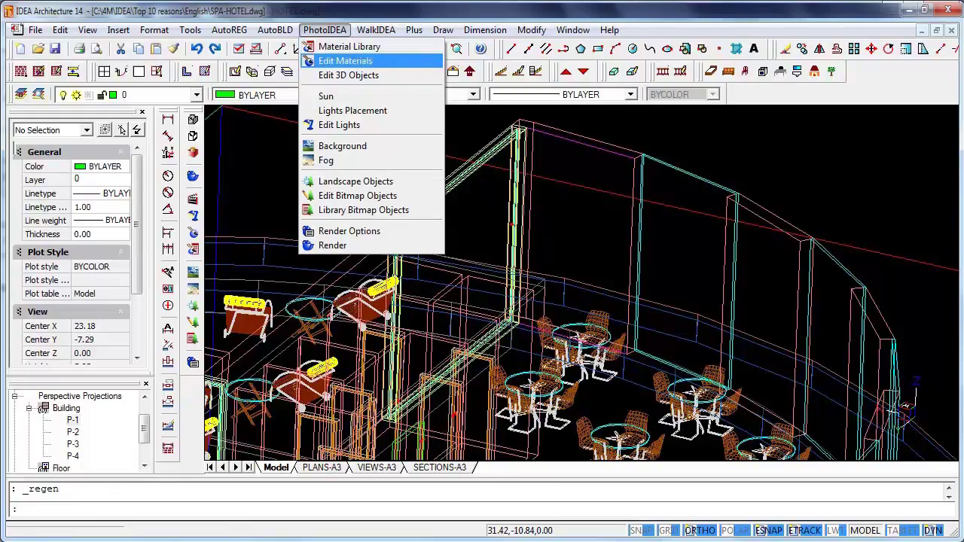
click(345, 60)
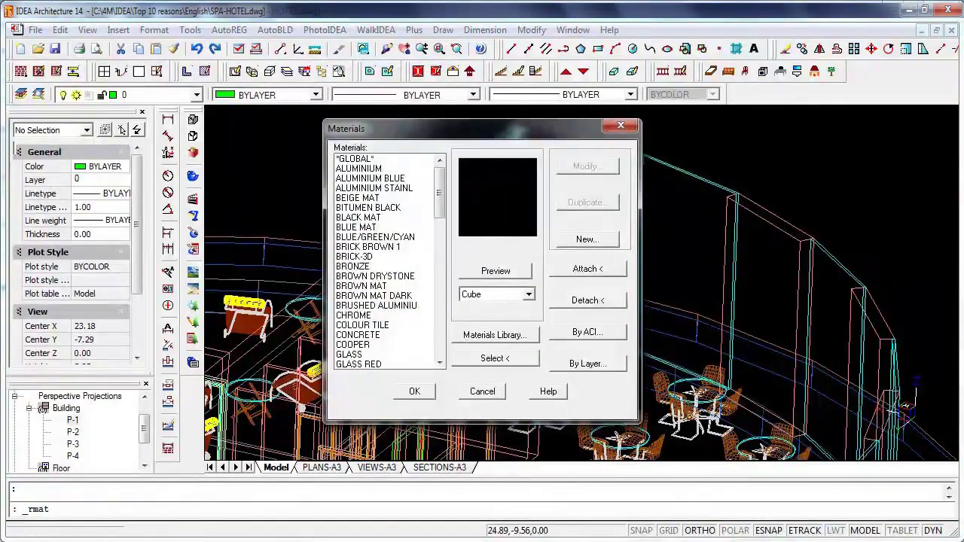
click(587, 238)
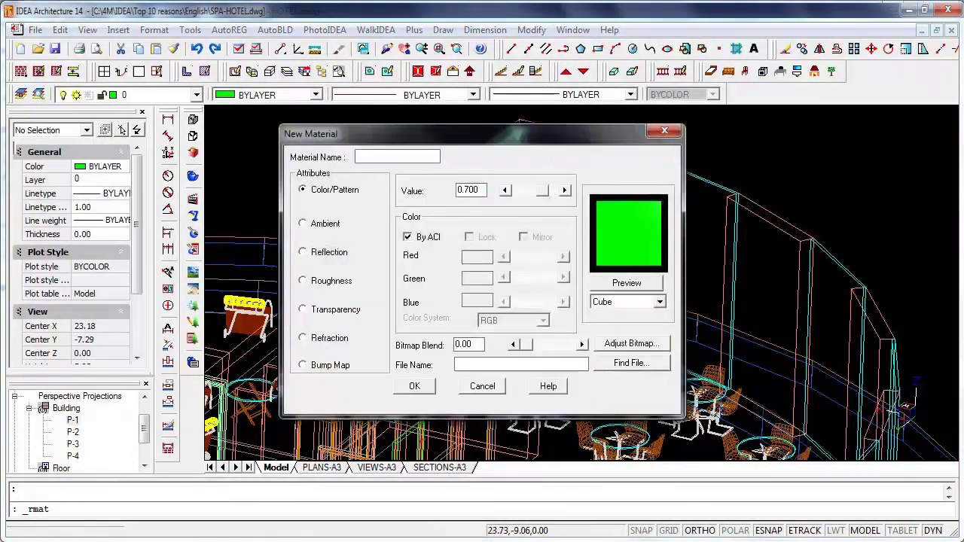
text(wallpaper)
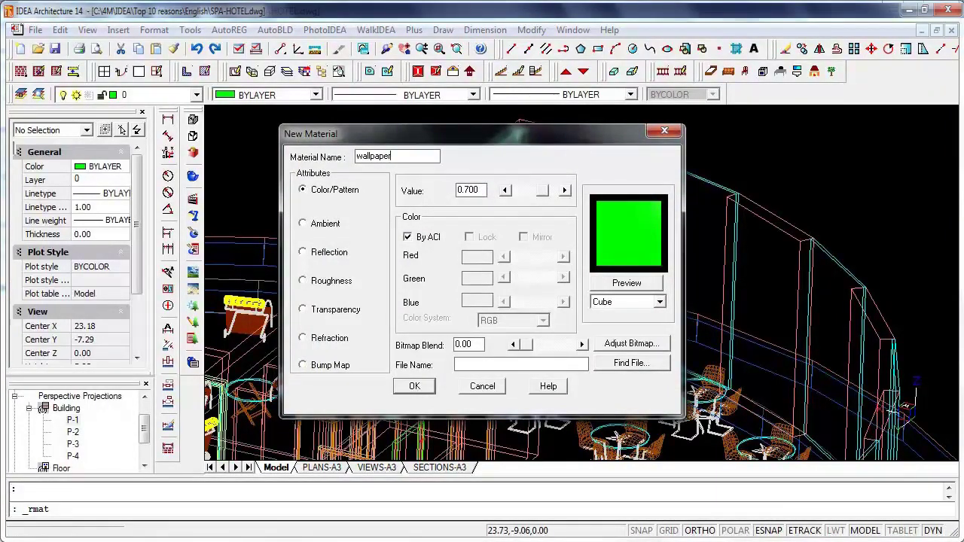
click(408, 236)
drag(526, 344, 570, 344)
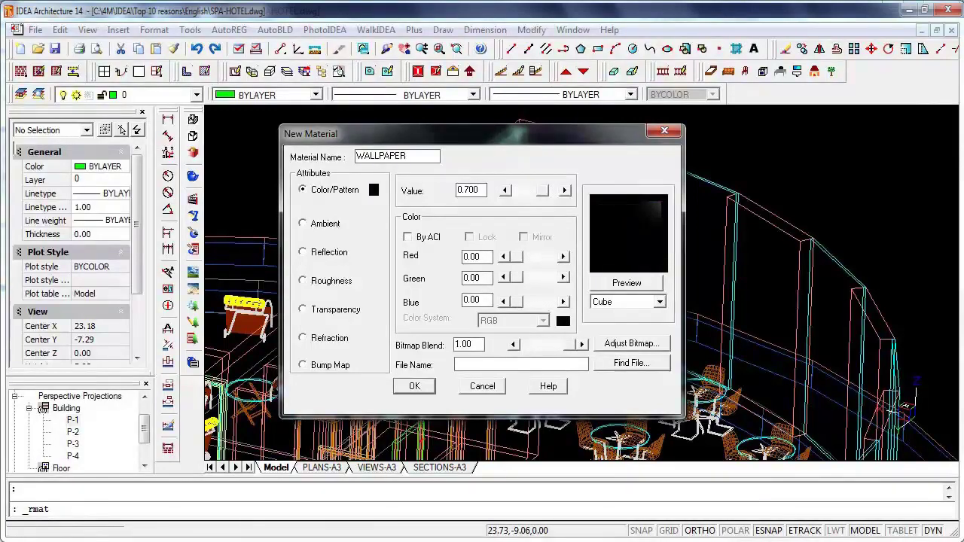
Browse for the material's bitmap file in the Sample Pictures folder of the Pictures library.
click(631, 363)
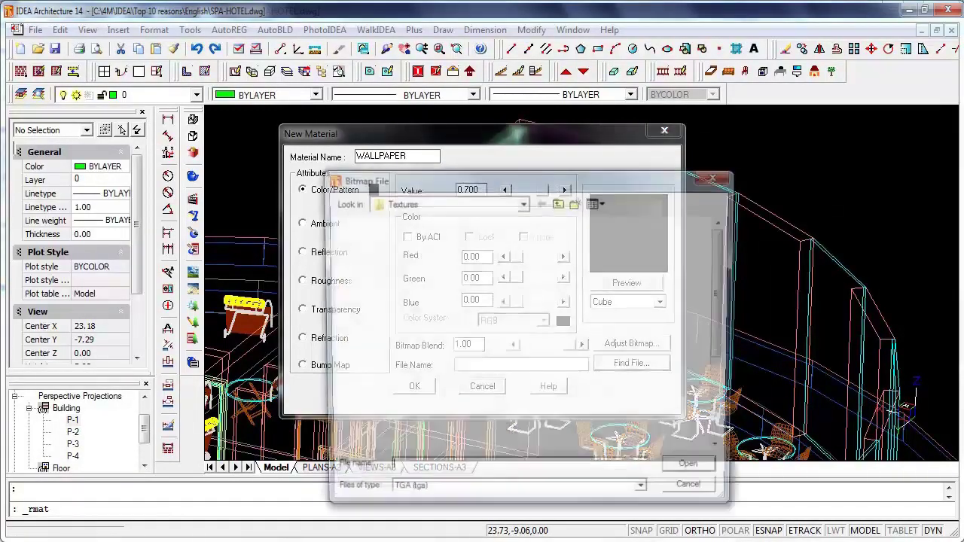
click(452, 202)
key(alt+Down)
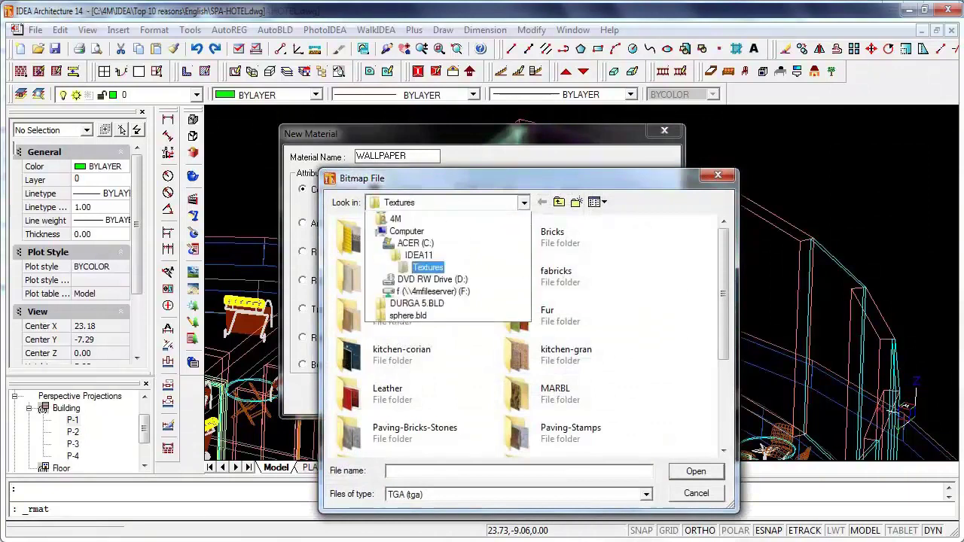
key(Home)
key(Down)
key(Down)
key(Return)
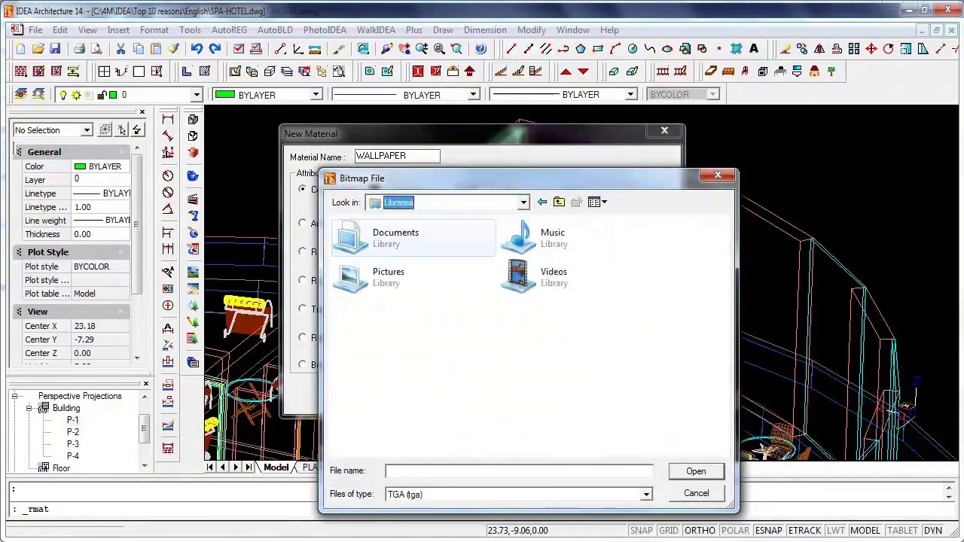
double_click(378, 277)
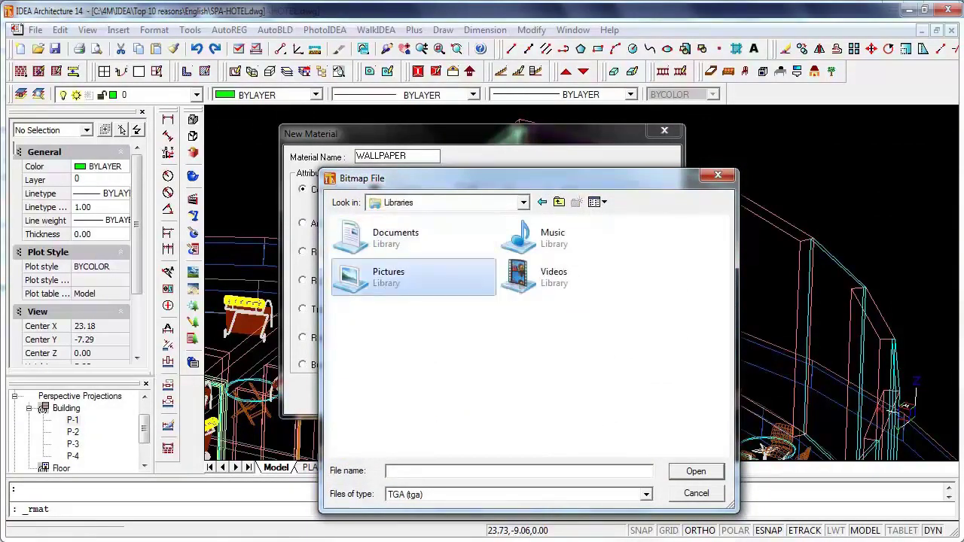
click(404, 237)
key(Return)
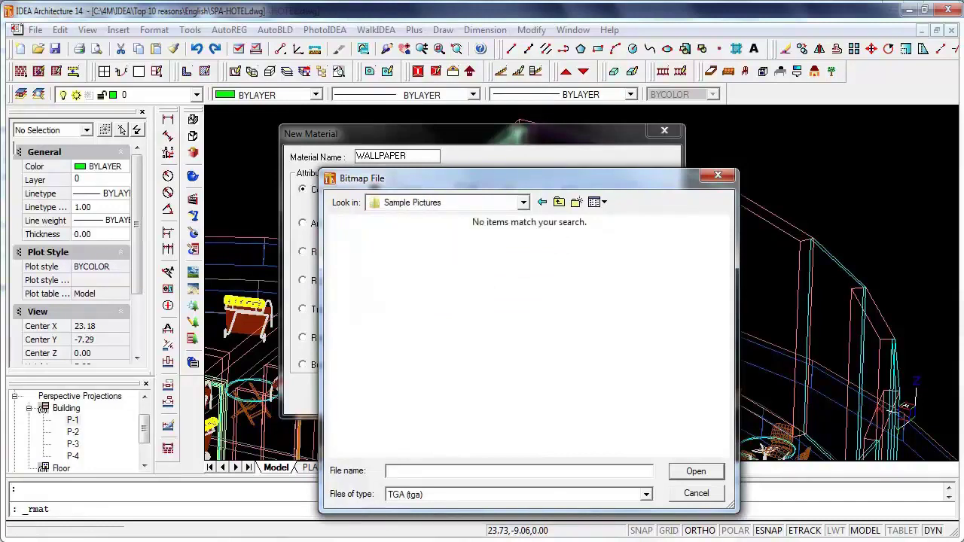
Assign the JPG image Lighthouse.jpg as the WALLPAPER material's bitmap and save the material.
click(645, 494)
click(407, 536)
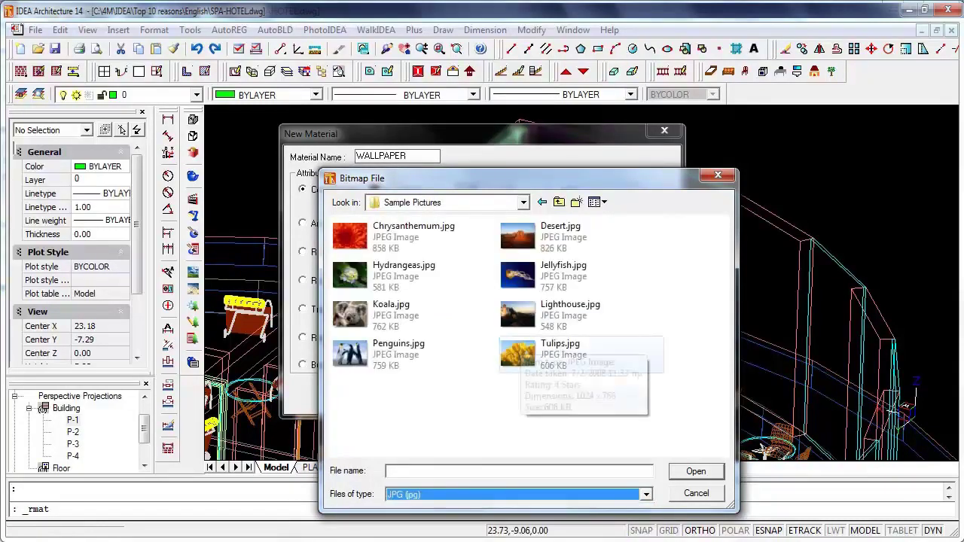
double_click(561, 320)
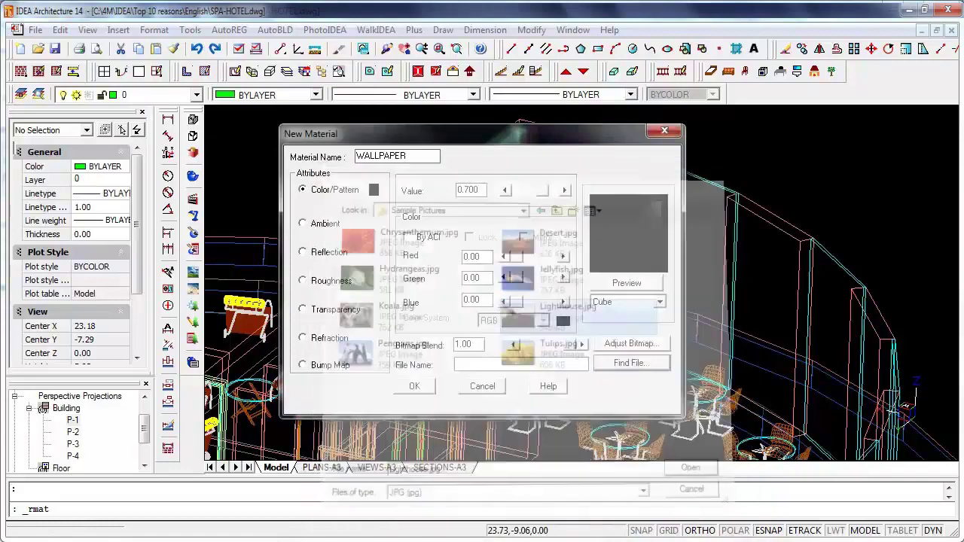
click(414, 386)
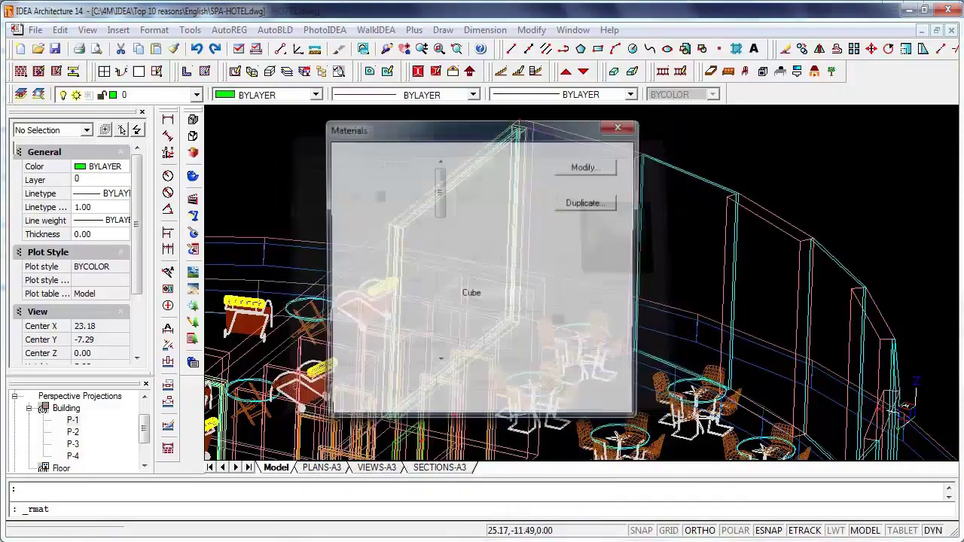
Edit the WALLPAPER material's bitmap placement, using Crop tiling with offsets of 0.00 and scales of 1.00.
click(414, 388)
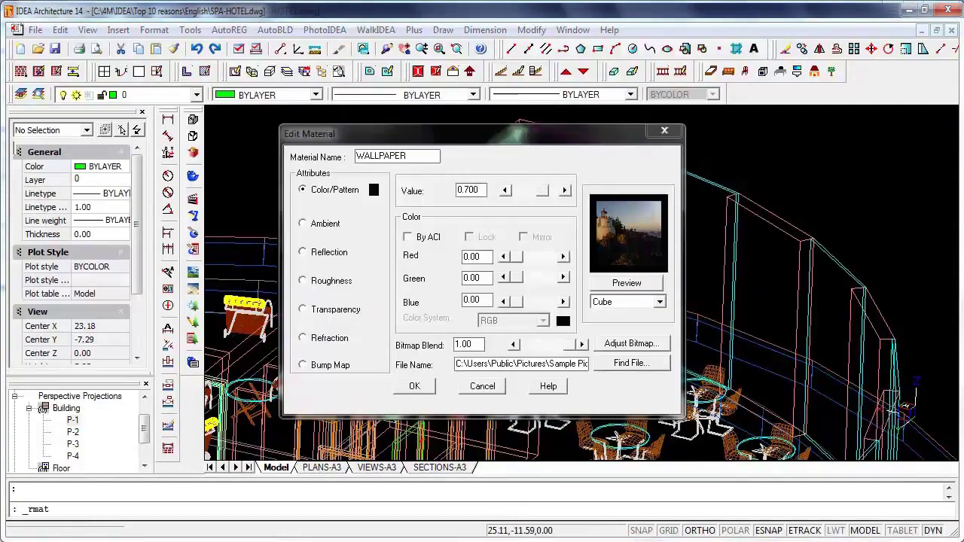
click(632, 344)
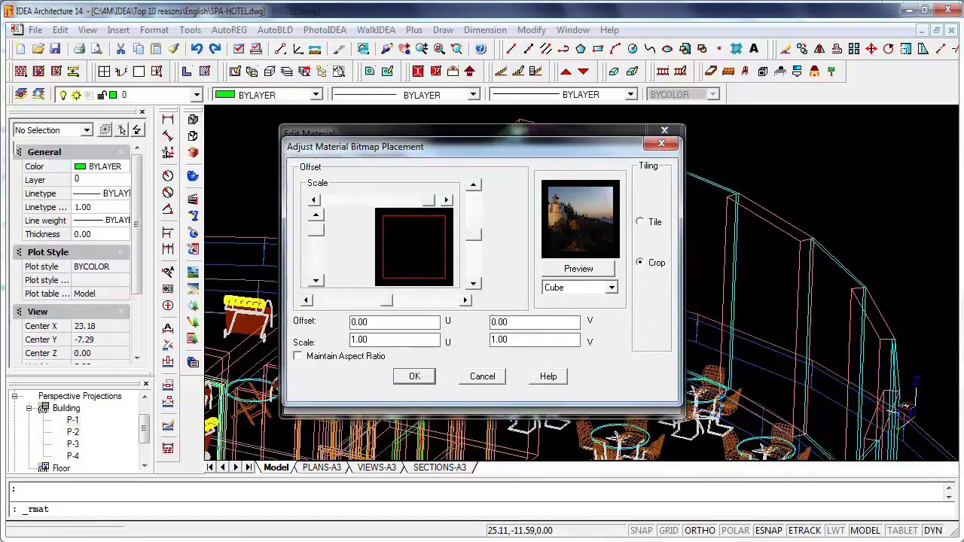
click(414, 376)
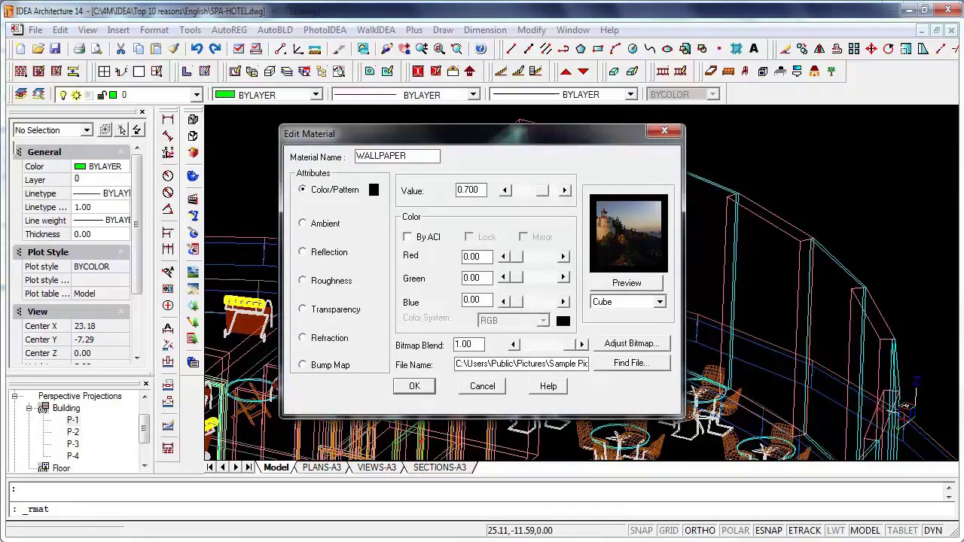
key(Return)
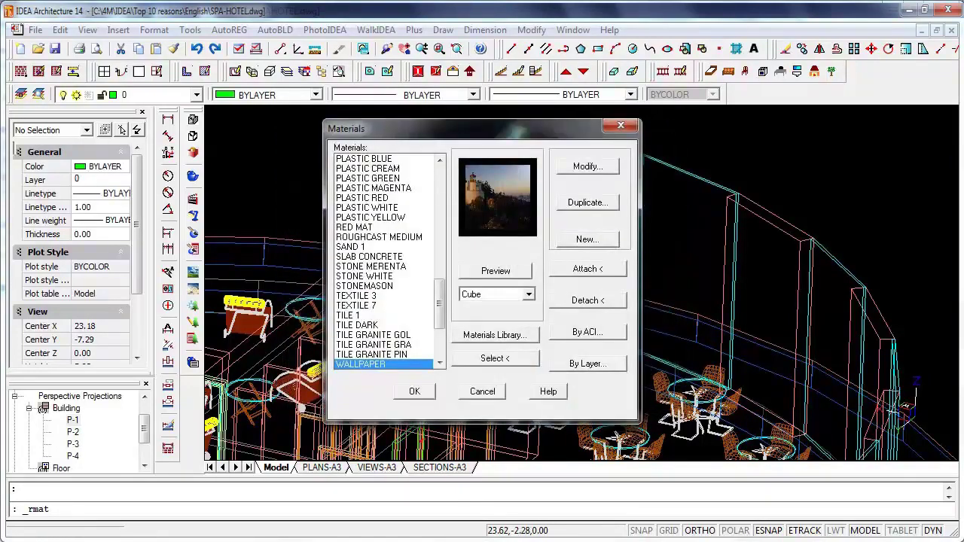
Attach the WALLPAPER material to color index 5 and save the material assignments.
click(587, 332)
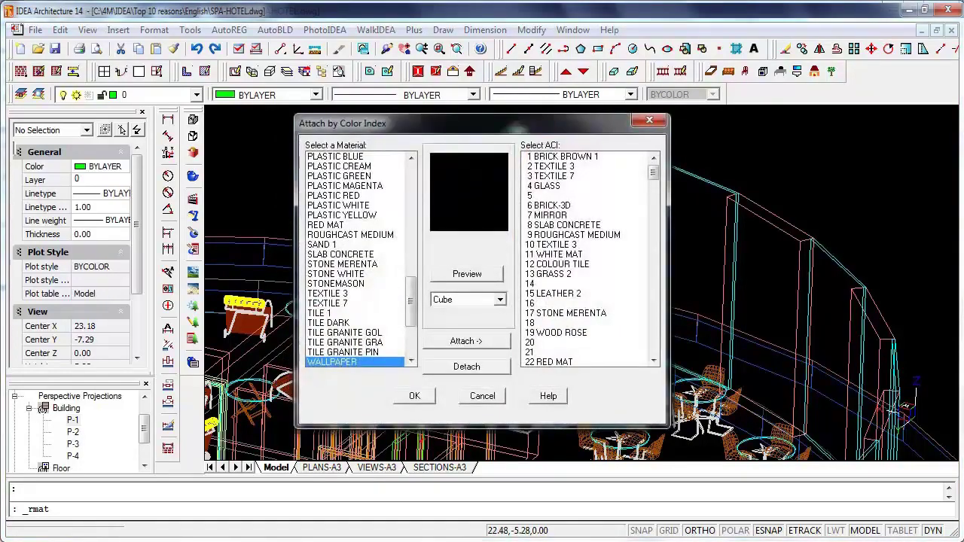
click(584, 195)
click(466, 340)
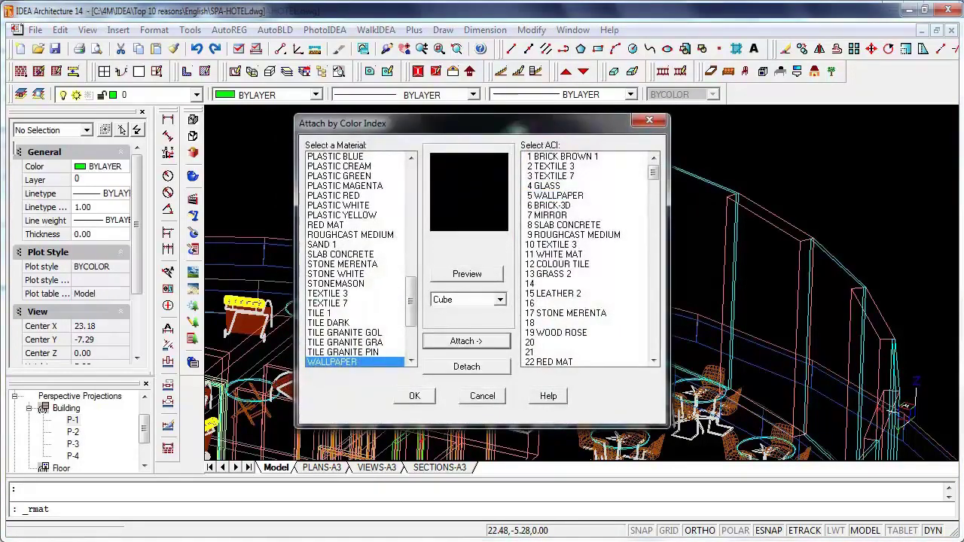
click(414, 395)
click(414, 391)
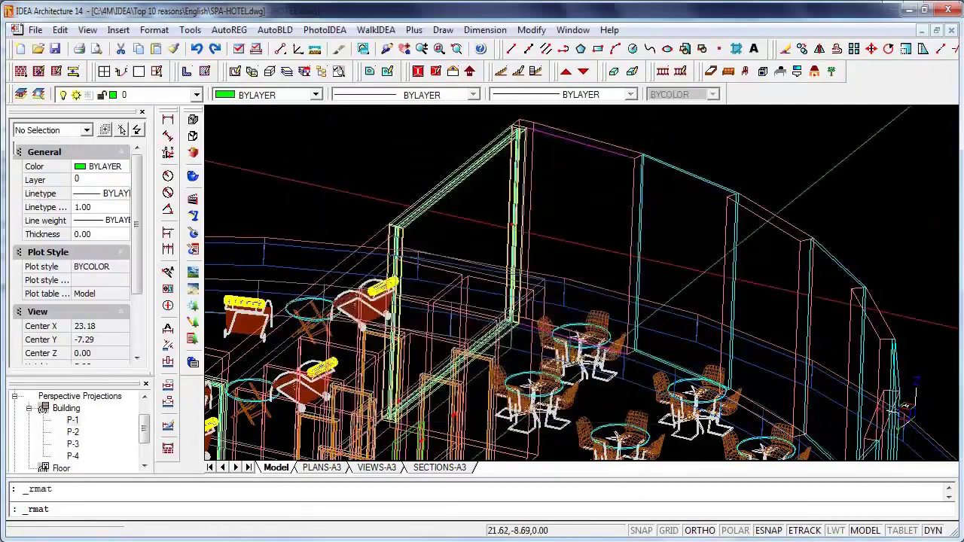
Open the curved outer wall between the glass panels for editing and set its second 3D color to 5 WALLPAPER.
double_click(763, 220)
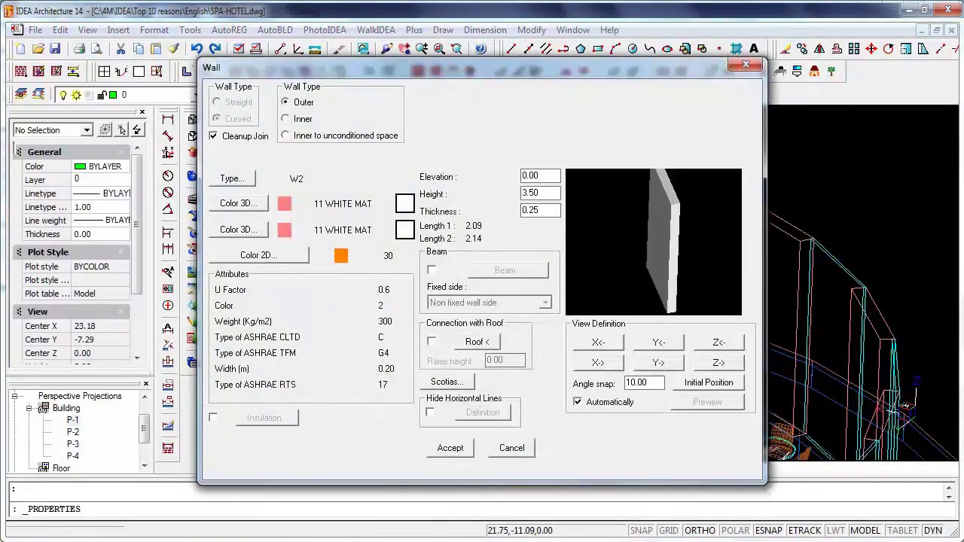
click(238, 229)
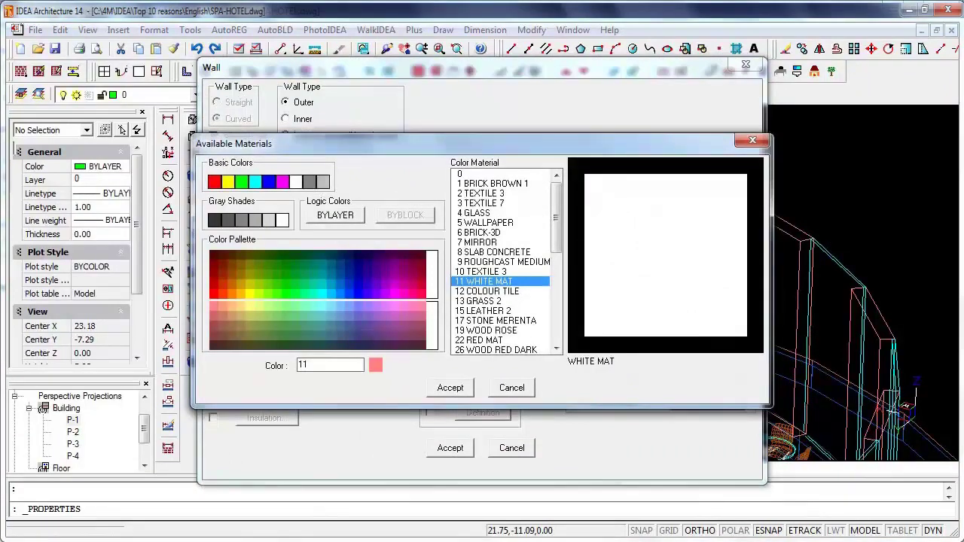
click(488, 223)
click(449, 387)
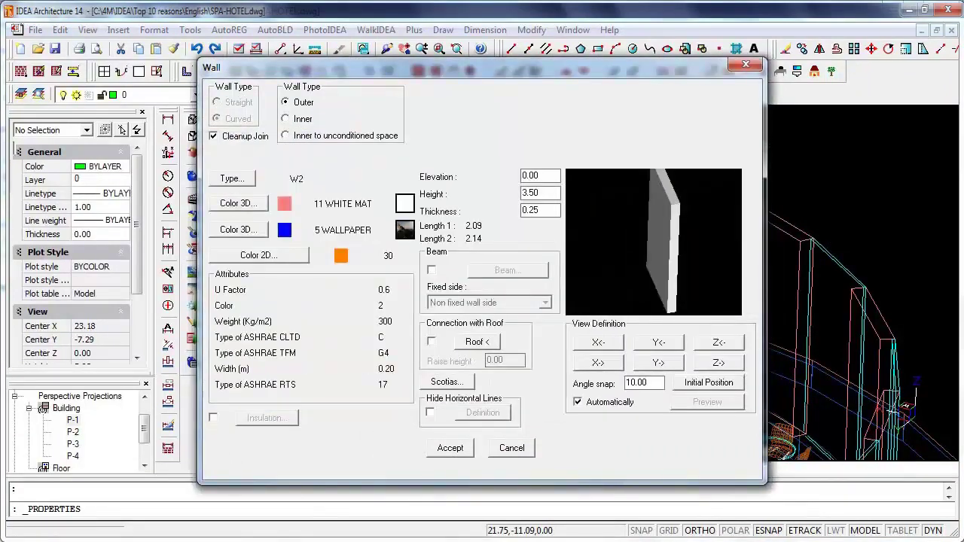
Rotate the wall preview about its Y, Z and X axes to inspect the wallpapered face, and accept the wall changes.
click(658, 342)
click(659, 342)
click(659, 342)
click(658, 342)
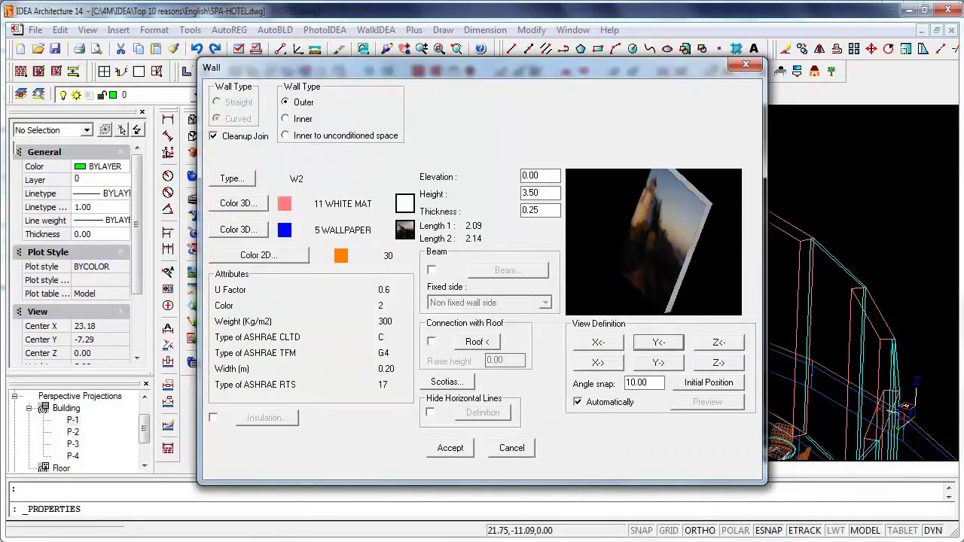
click(718, 342)
click(718, 342)
click(718, 342)
click(597, 342)
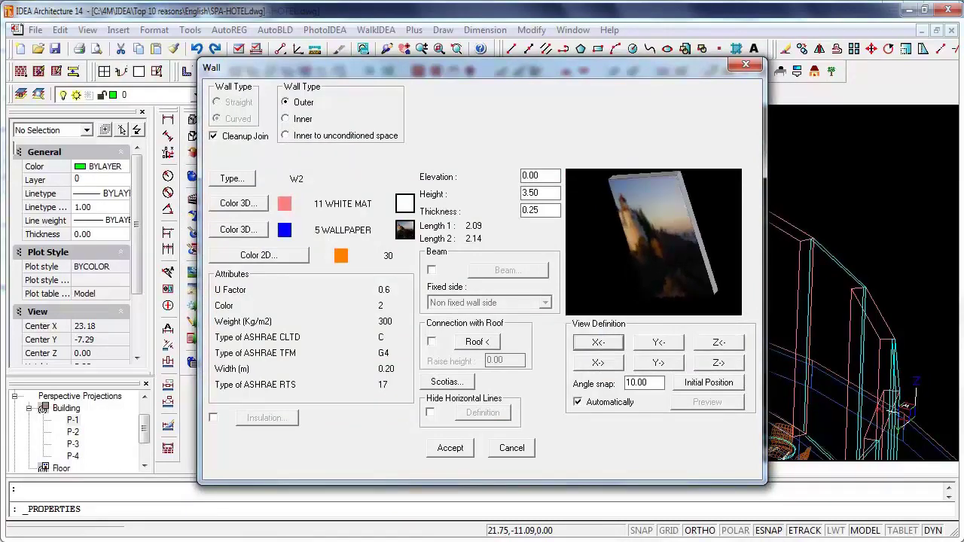
click(718, 362)
click(450, 448)
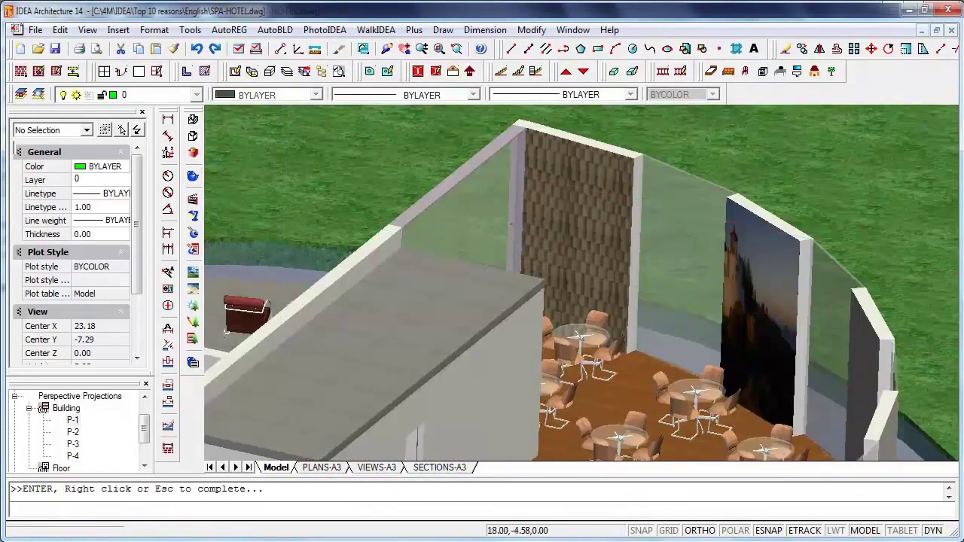
Examine the wallpapered wall in the shaded hotel model from a different angle and distance.
drag(512, 301, 441, 305)
key(Escape)
scroll(441, 305, down, 2)
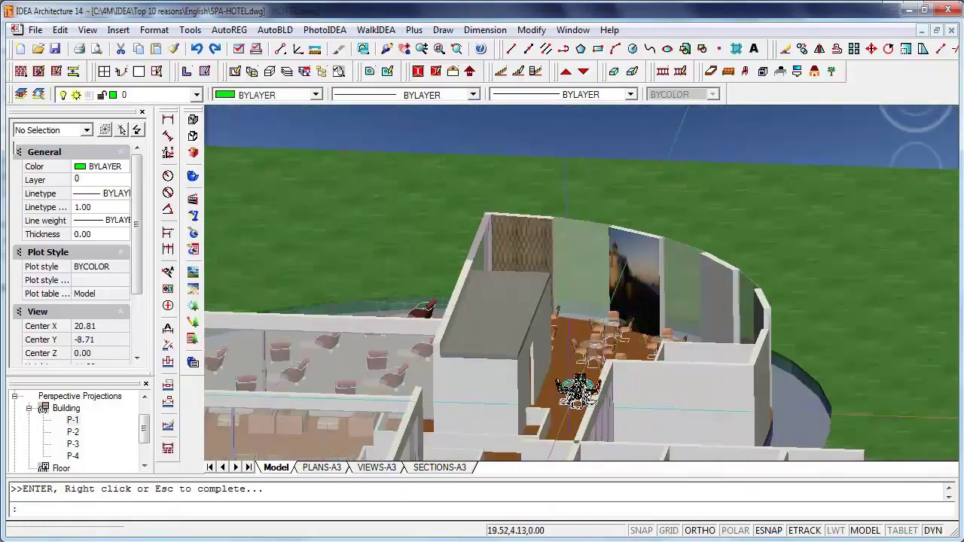
scroll(569, 409, up, 2)
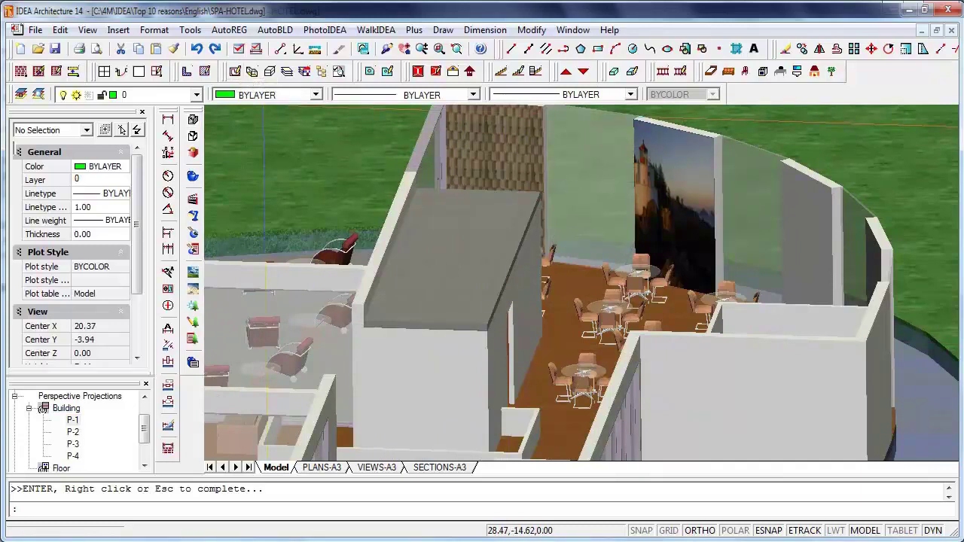
Open the building's perspective projection P-1 and set the rendering function to Optical in the rendering preferences.
click(44, 408)
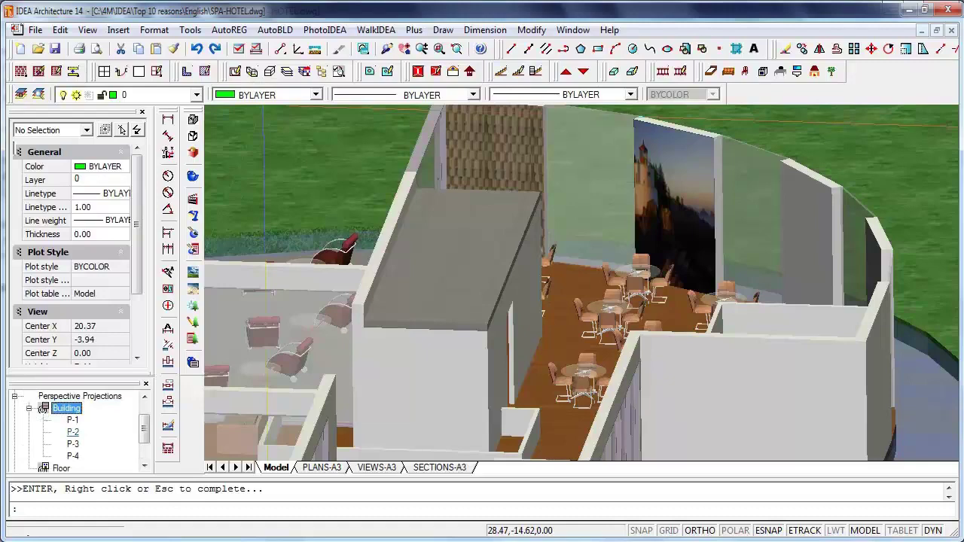
double_click(72, 419)
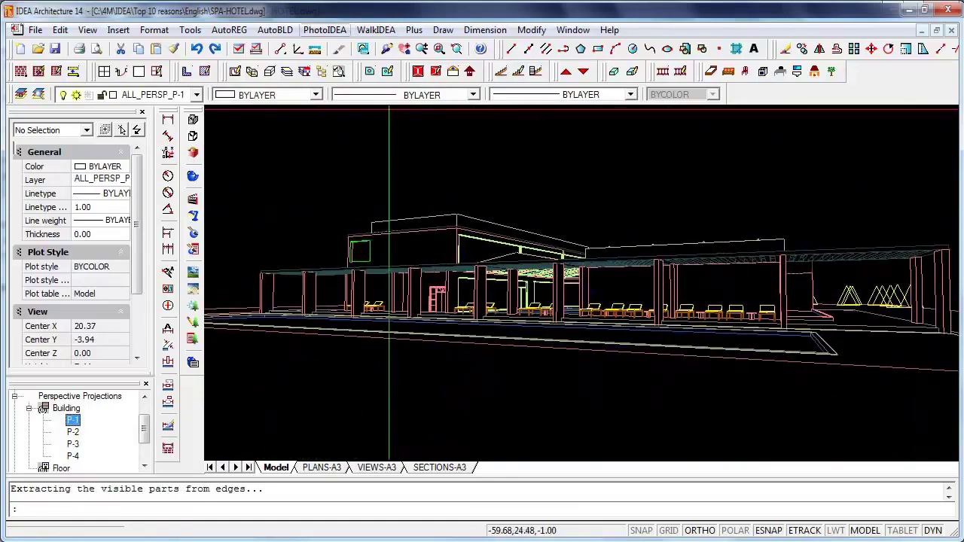
click(325, 31)
click(349, 232)
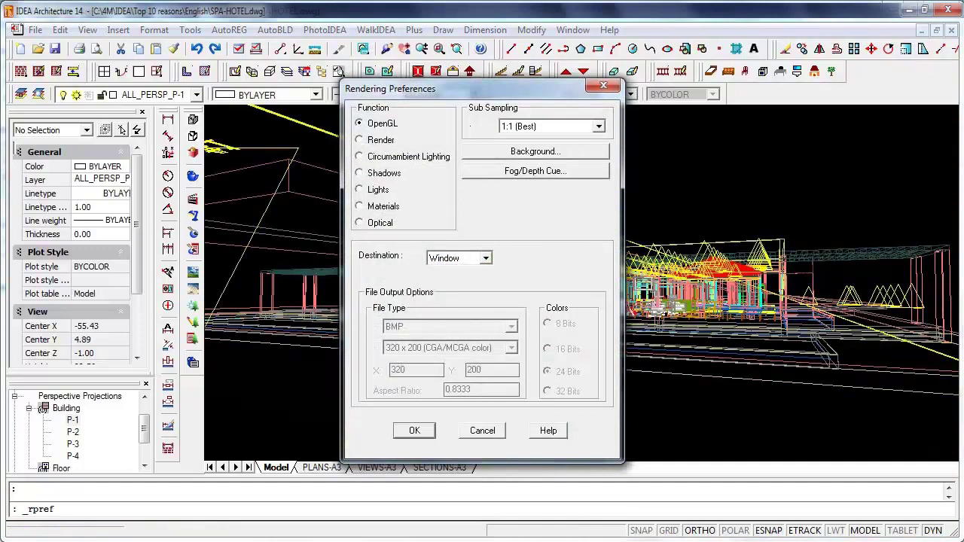
click(360, 222)
Set the rendering destination to File with an output size of 640 x 400.
click(485, 257)
click(459, 281)
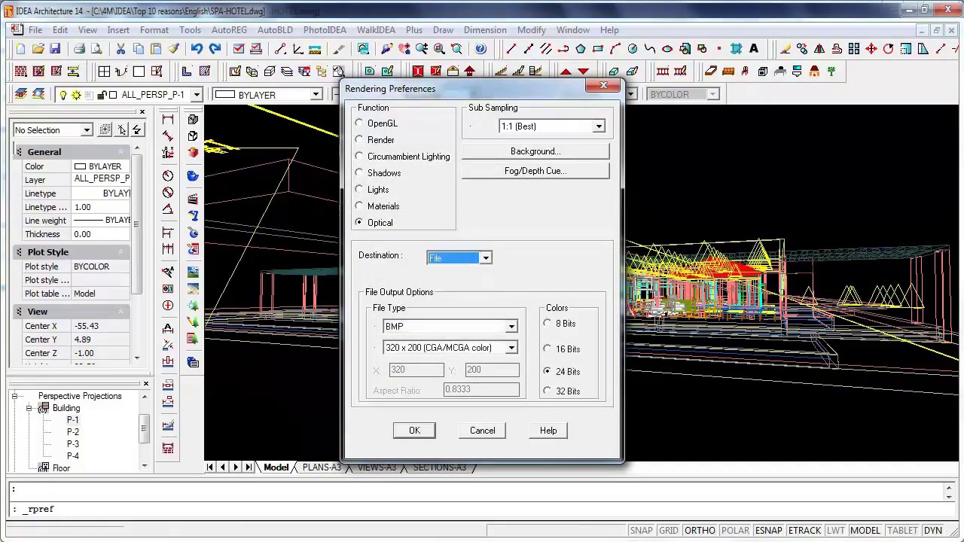
click(512, 347)
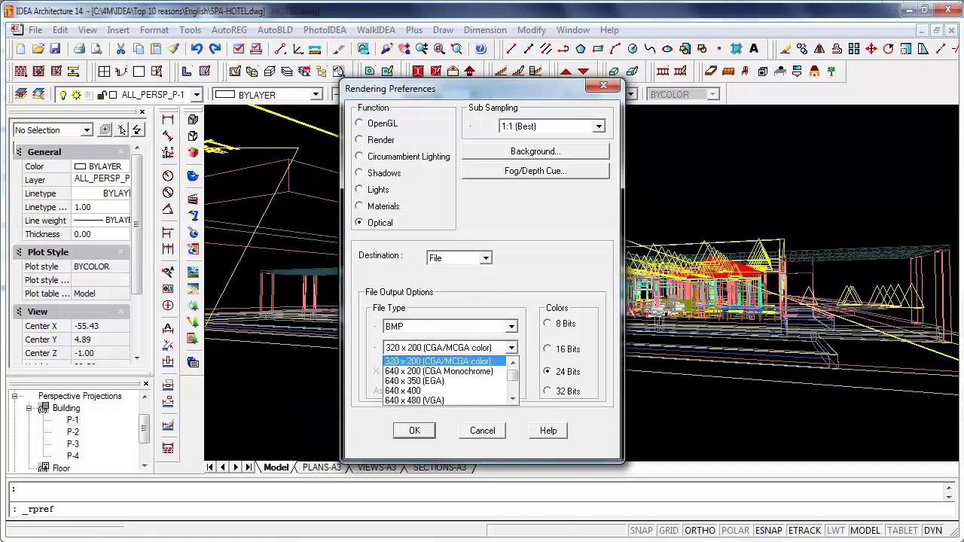
key(Down)
key(Down)
key(Down)
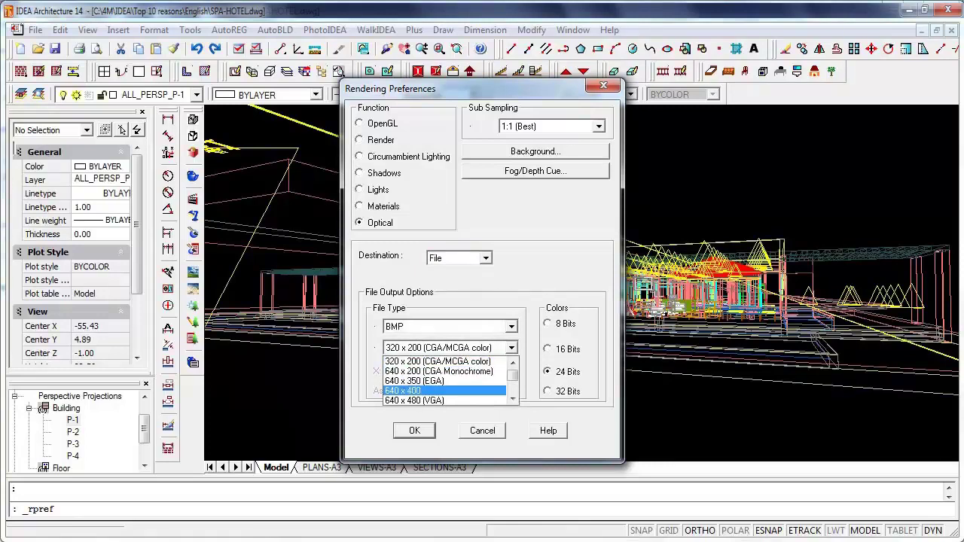
key(Return)
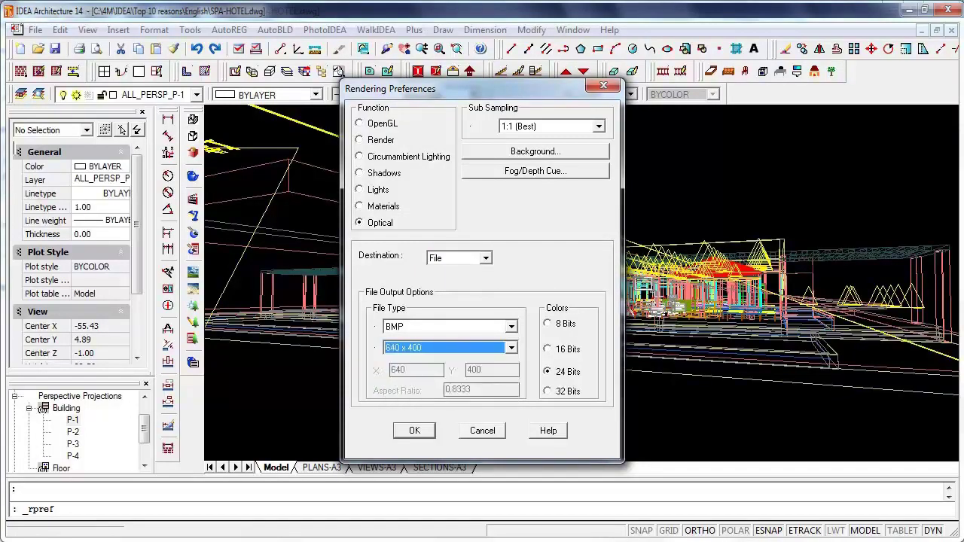
Set the rendering destination to Window, save the preferences, and render the building perspective.
click(486, 258)
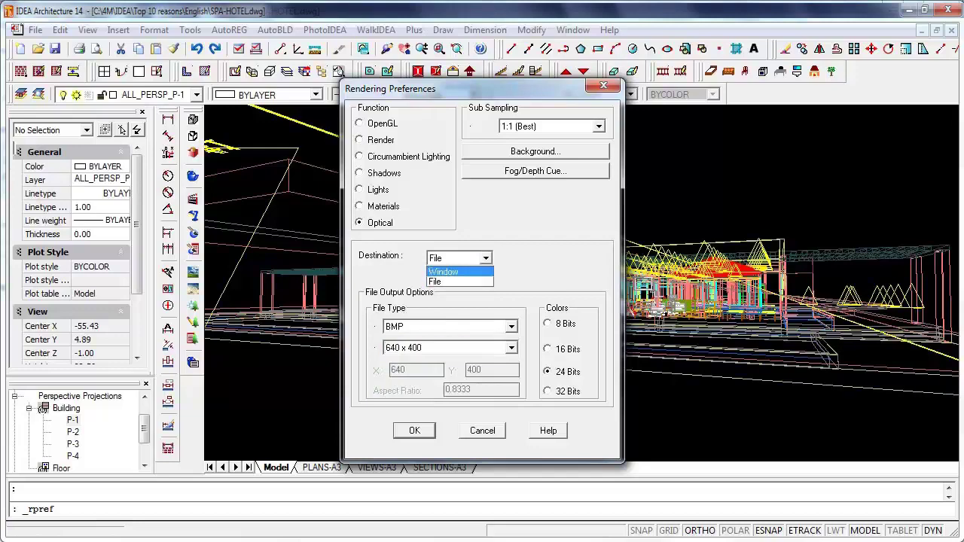
click(444, 271)
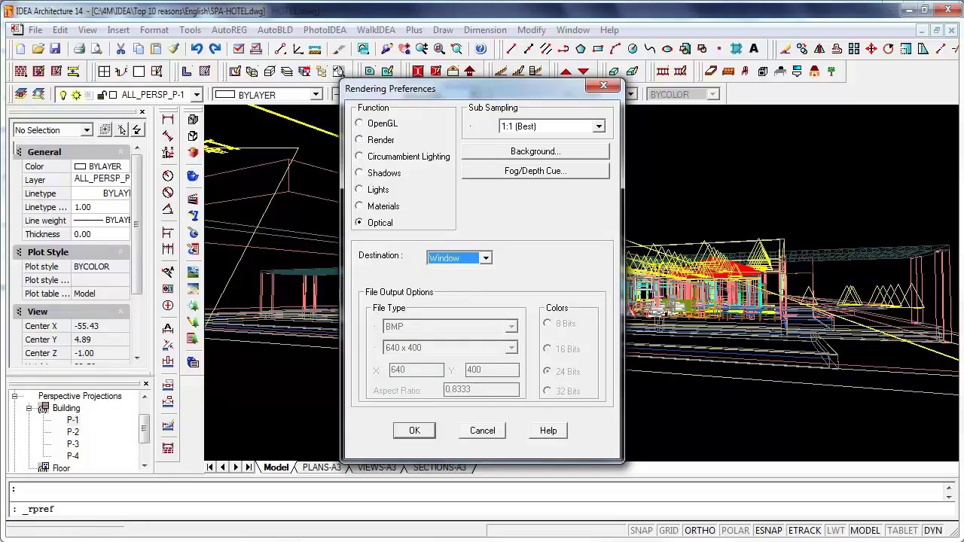
key(Return)
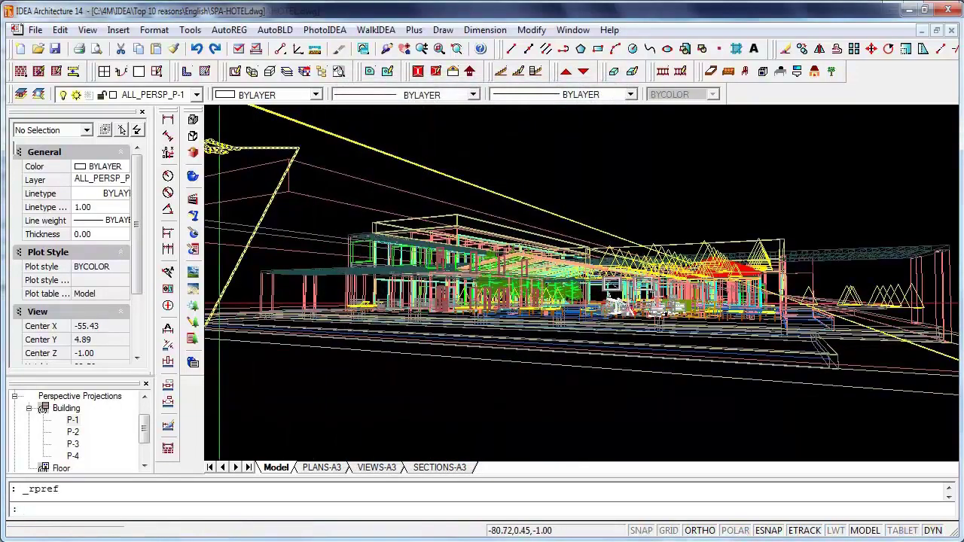
click(193, 176)
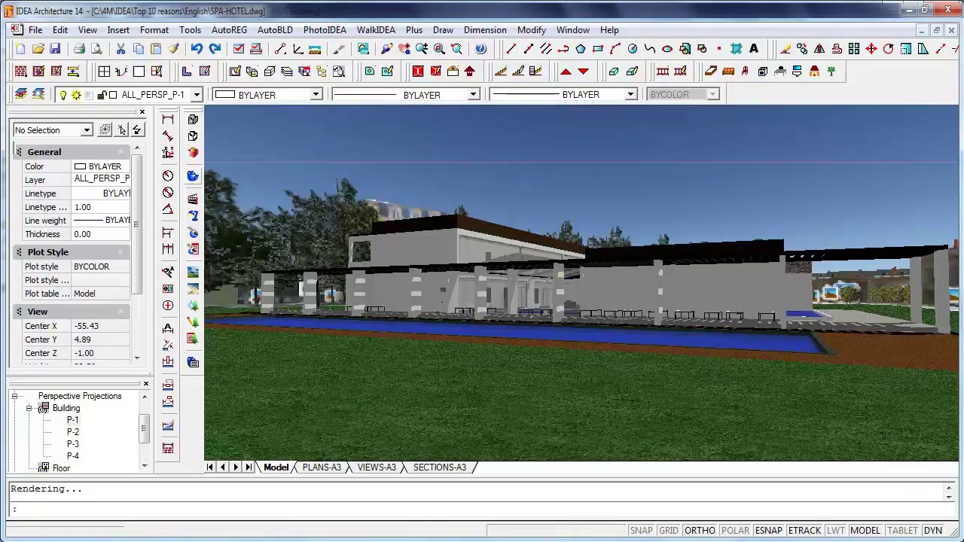
Start exporting the building model to a 3DS file.
click(376, 29)
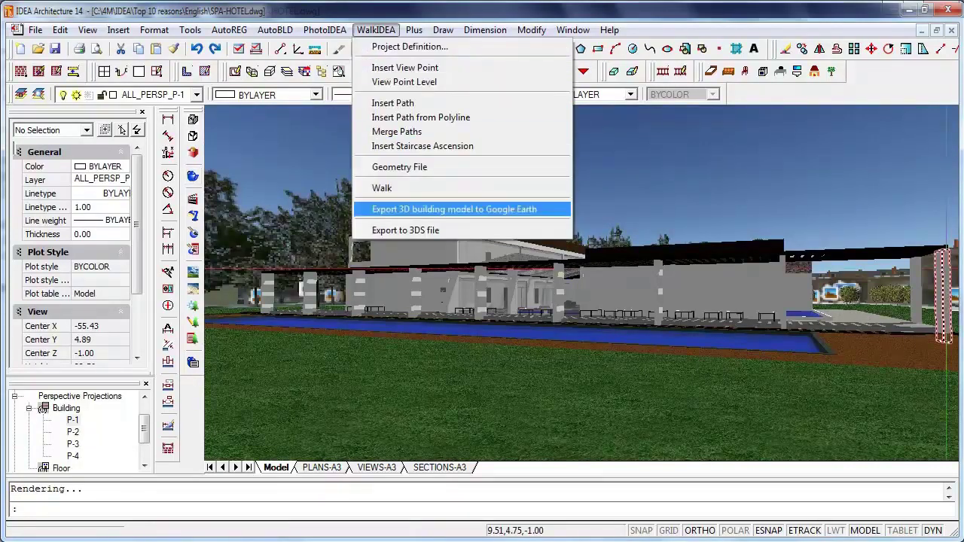
click(406, 229)
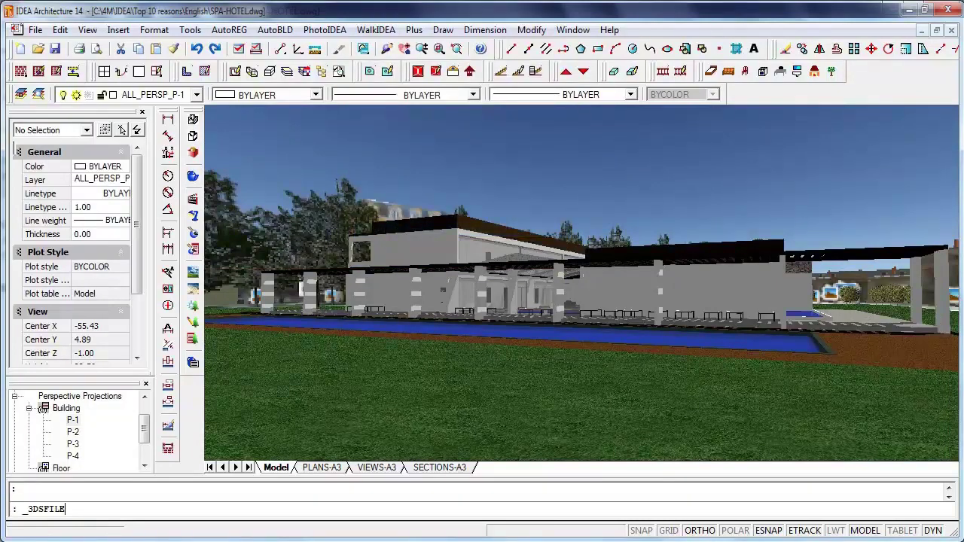